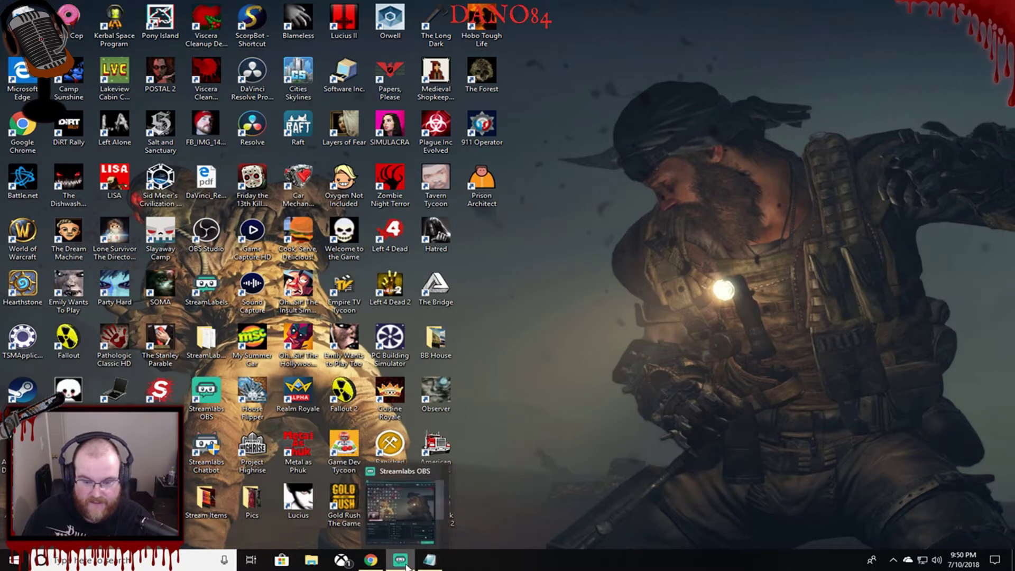
# Bring the Chrome window with the 181.fm homepage back to the front.
pyautogui.click(377, 563)
# On the 181.FM tab, open Kickin' Country from the sidebar's Country channel list.
pyautogui.click(296, 8)
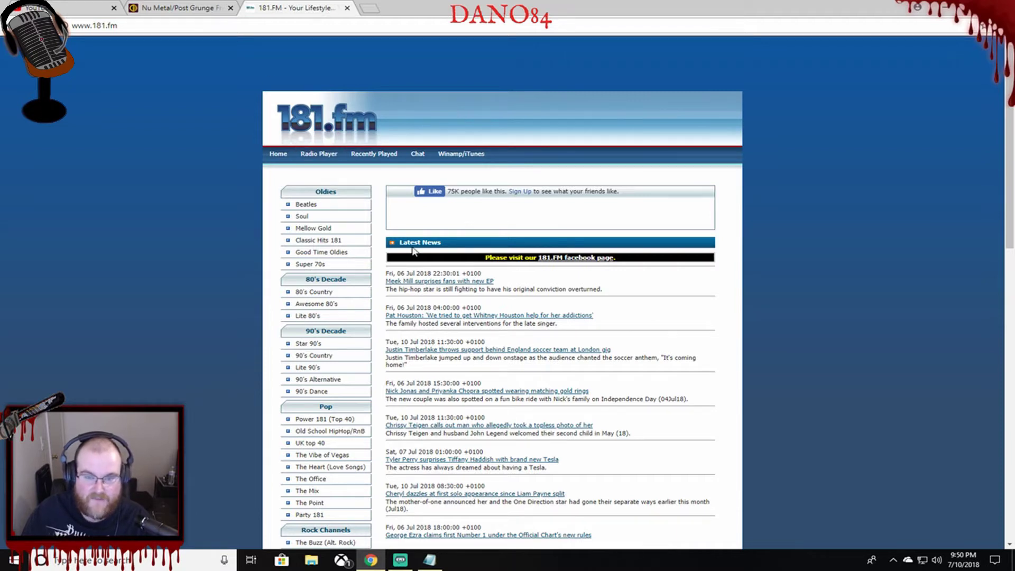
pyautogui.scroll(-1, 344, 209)
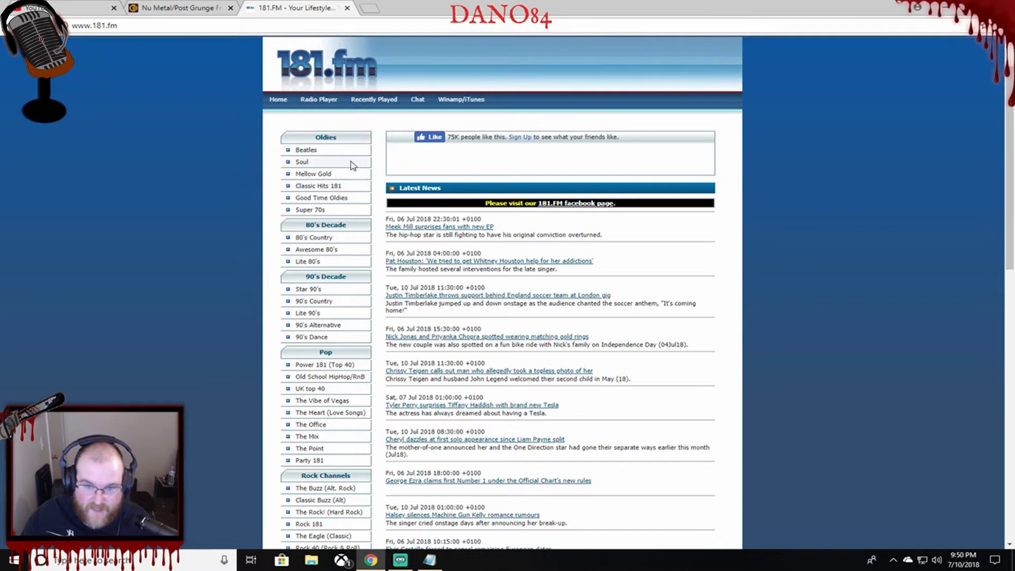
pyautogui.scroll(-1, 350, 170)
pyautogui.scroll(-1, 350, 170)
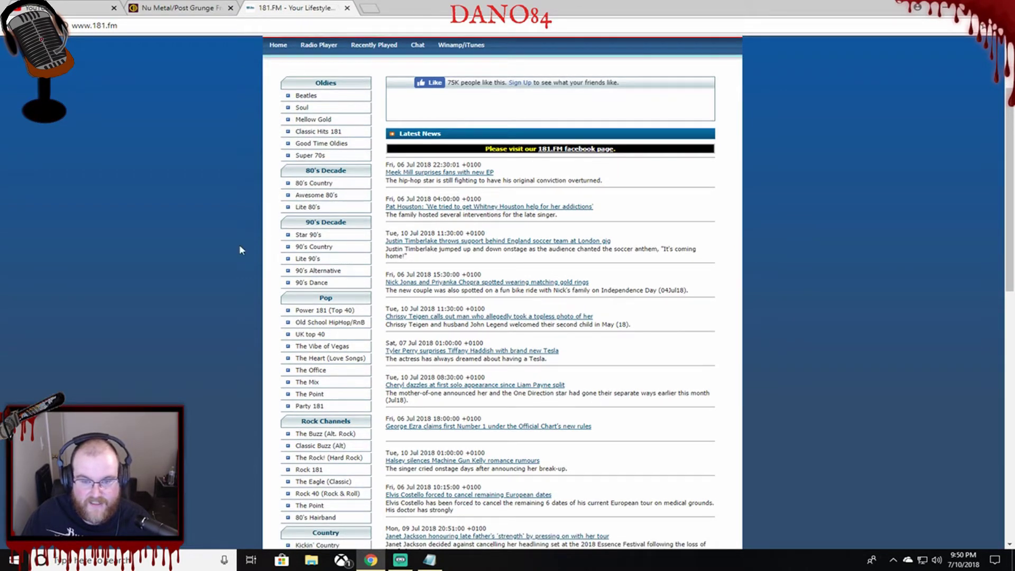
pyautogui.scroll(-2, 312, 275)
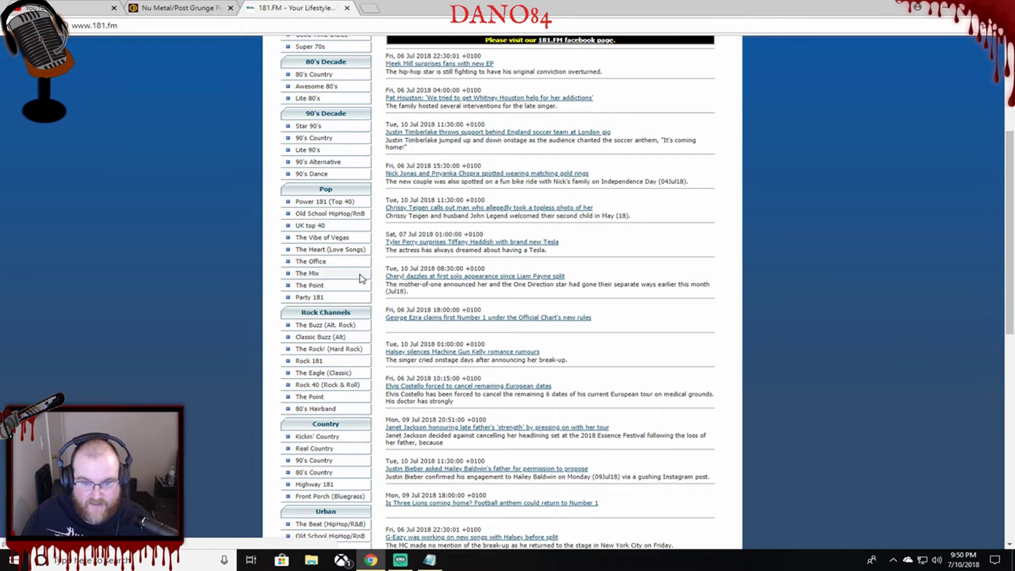
pyautogui.scroll(-1, 359, 238)
pyautogui.scroll(-2, 360, 198)
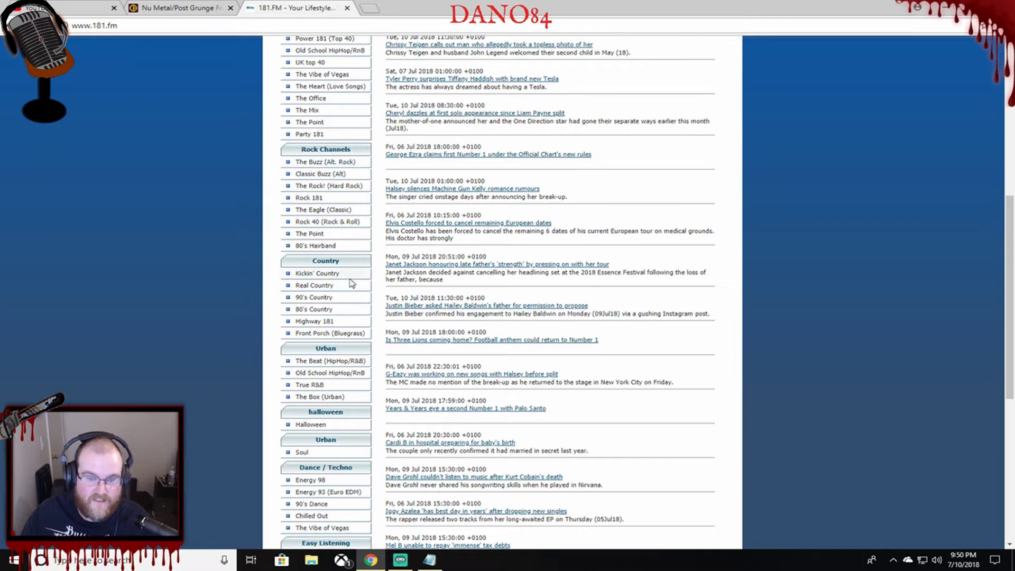
pyautogui.scroll(-1, 263, 256)
pyautogui.scroll(-1, 269, 259)
pyautogui.scroll(-1, 301, 272)
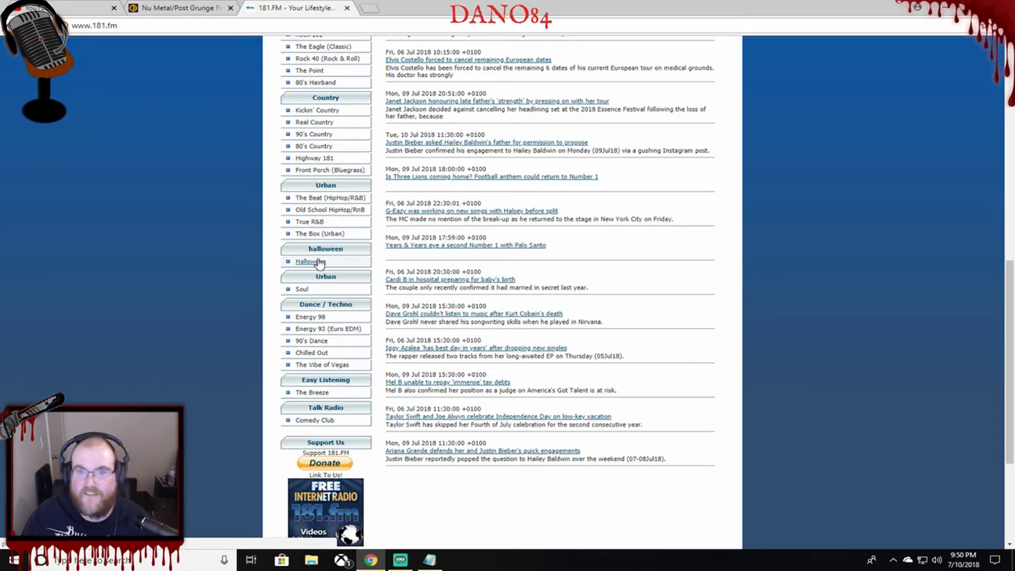
pyautogui.scroll(-1, 328, 259)
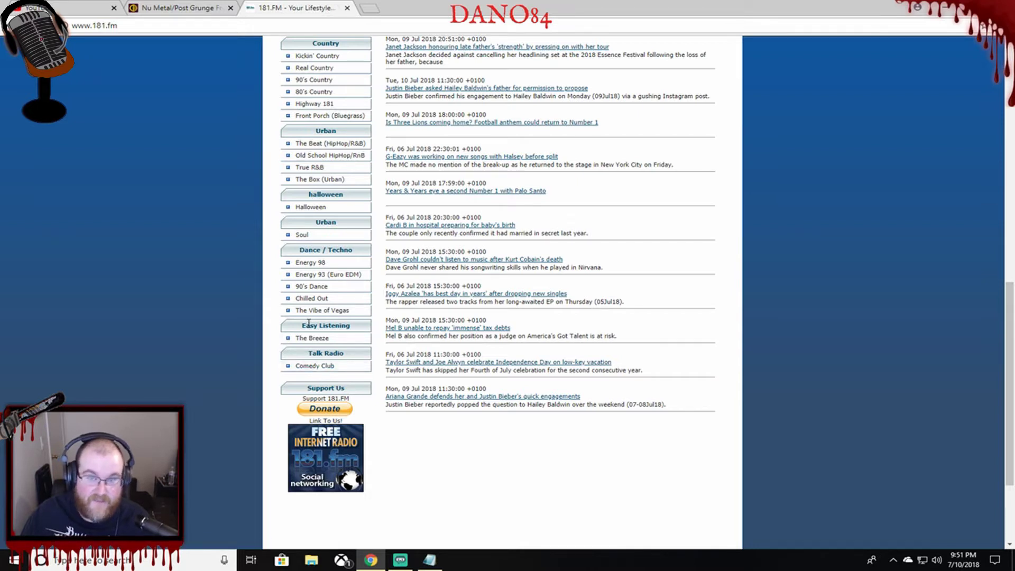
pyautogui.scroll(2, 324, 301)
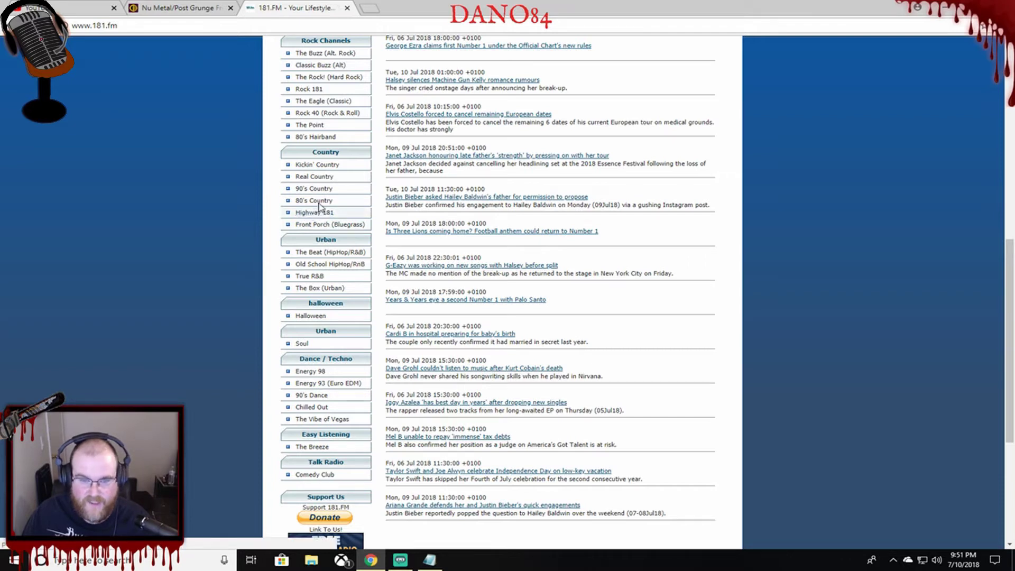
pyautogui.click(324, 166)
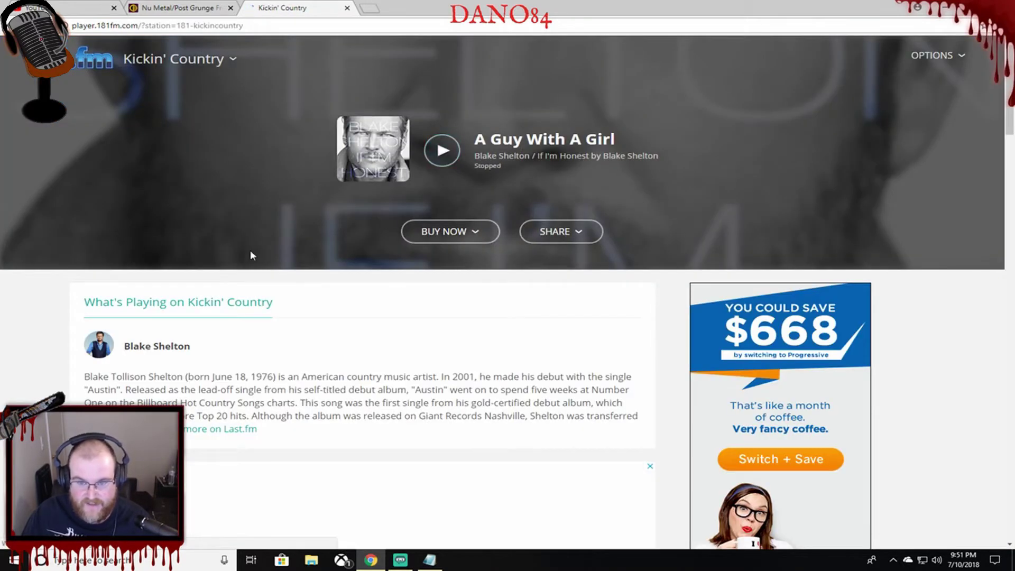
# Mute the Kickin' Country player in the OPTIONS volume panel and confirm it stays muted.
pyautogui.scroll(-2, 299, 301)
pyautogui.scroll(2, 299, 301)
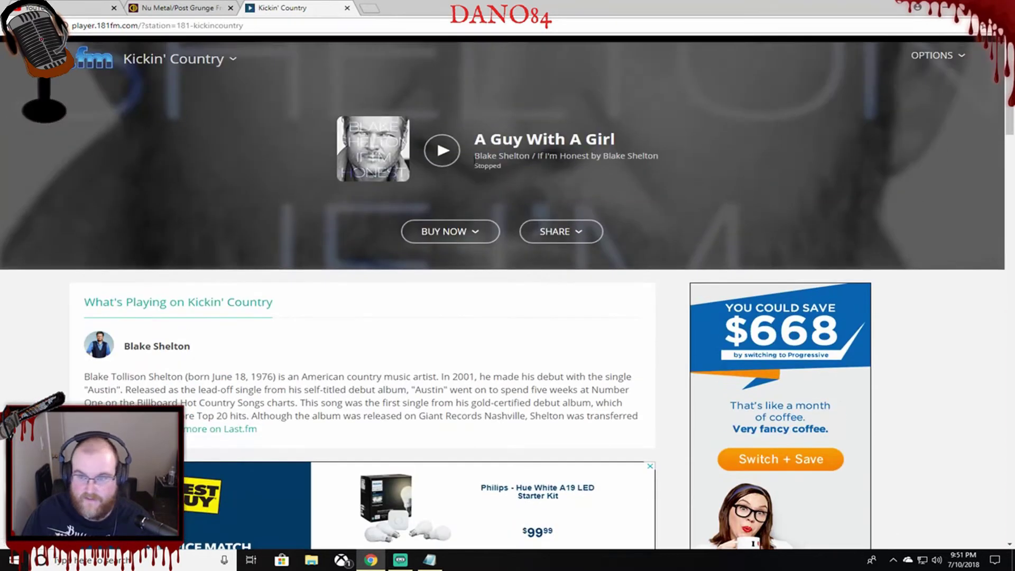
pyautogui.click(932, 57)
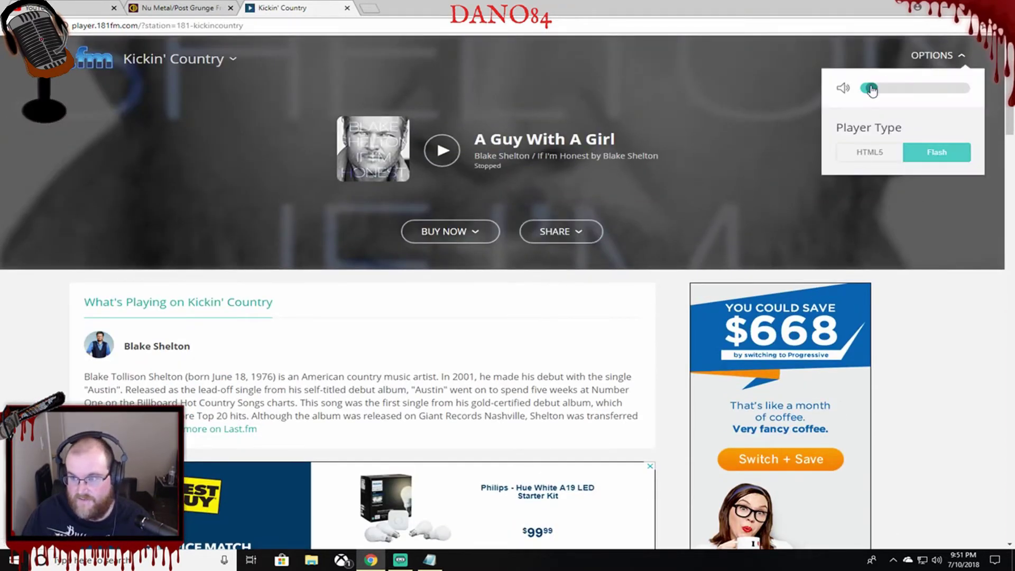
pyautogui.click(842, 87)
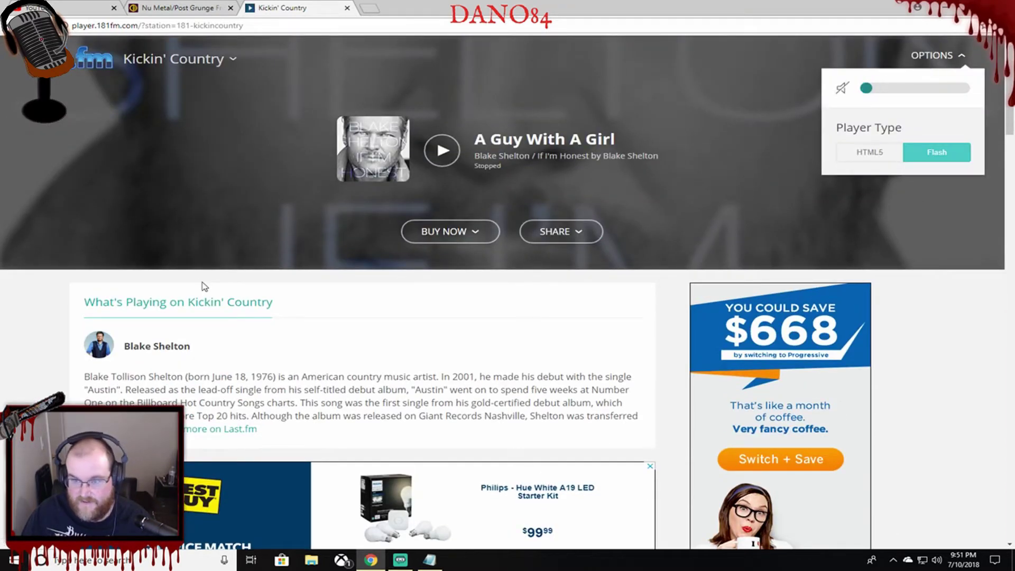
pyautogui.click(325, 294)
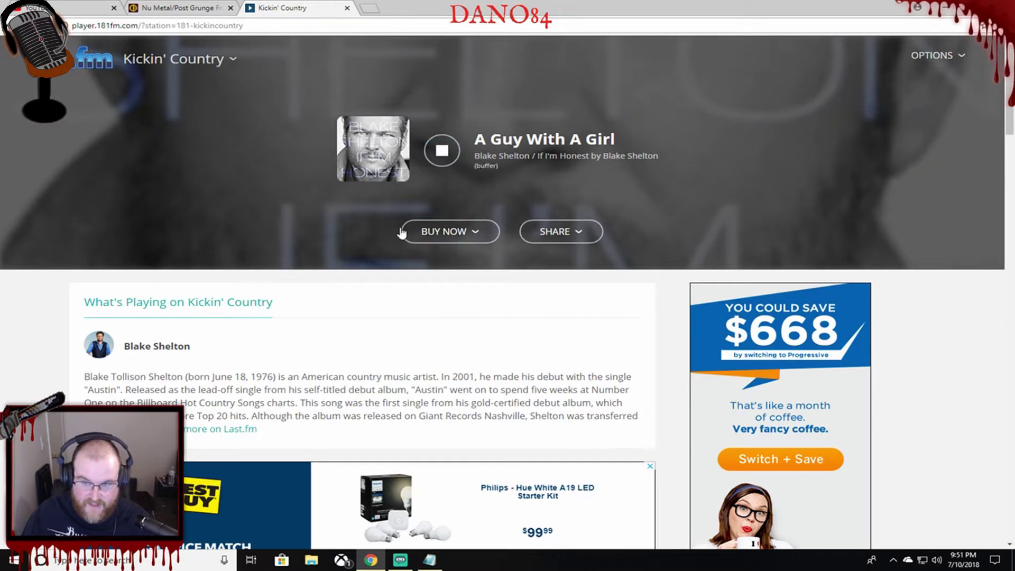
pyautogui.click(931, 56)
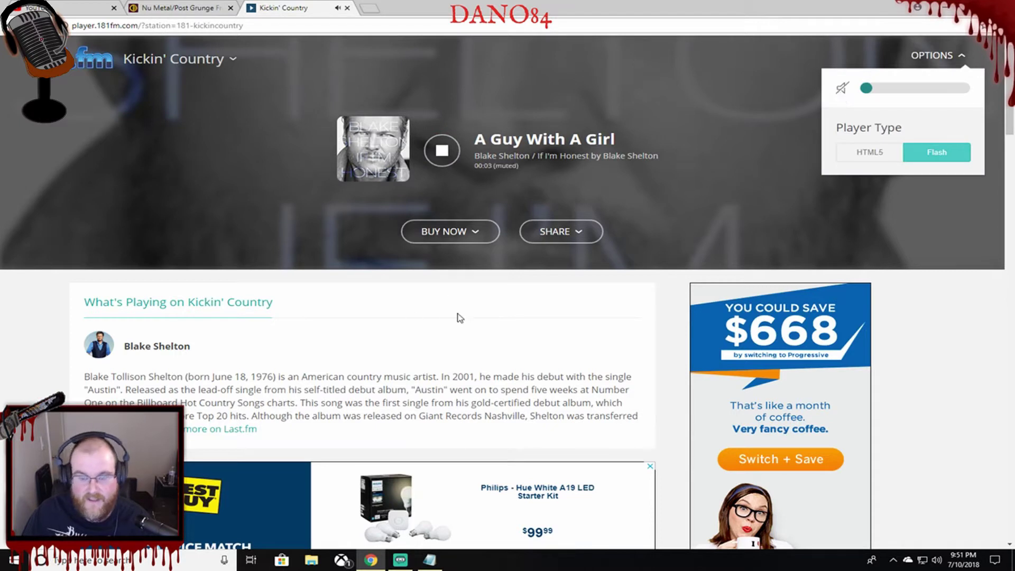
pyautogui.click(477, 318)
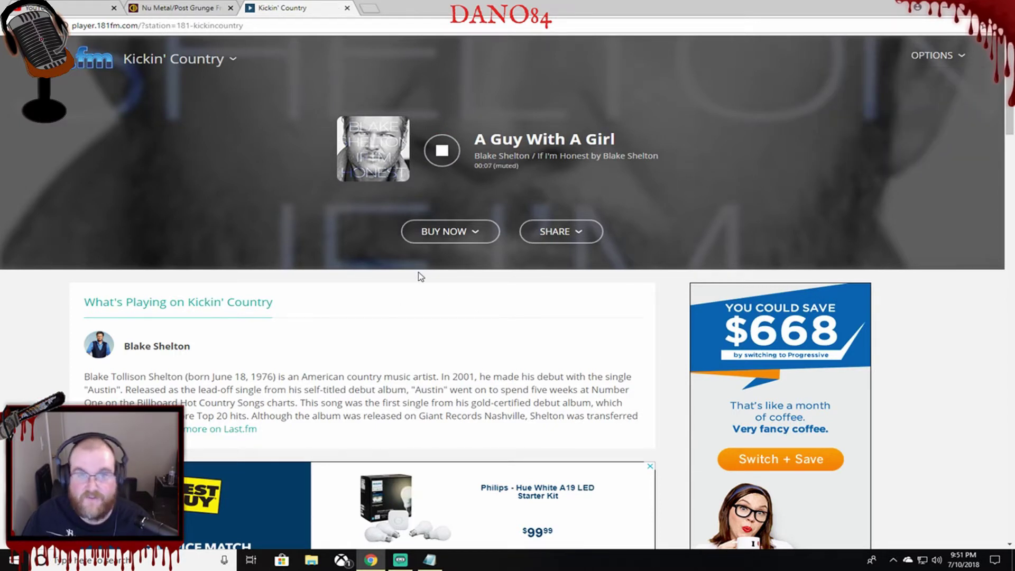
# Look through the Last Played list while the stream plays, then bring up the page's context menu.
pyautogui.scroll(-6, 460, 296)
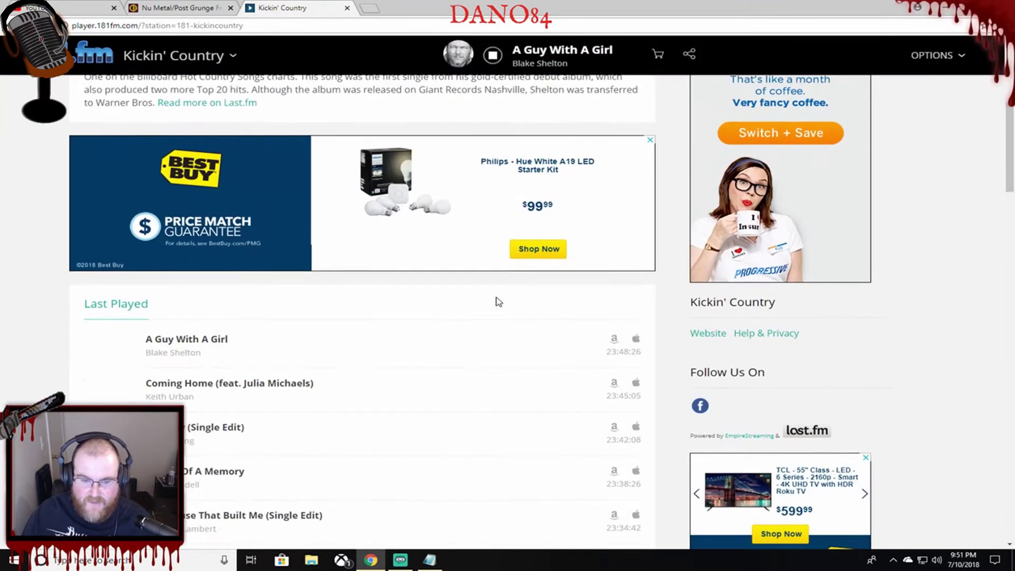
pyautogui.scroll(-3, 492, 339)
pyautogui.scroll(9, 423, 285)
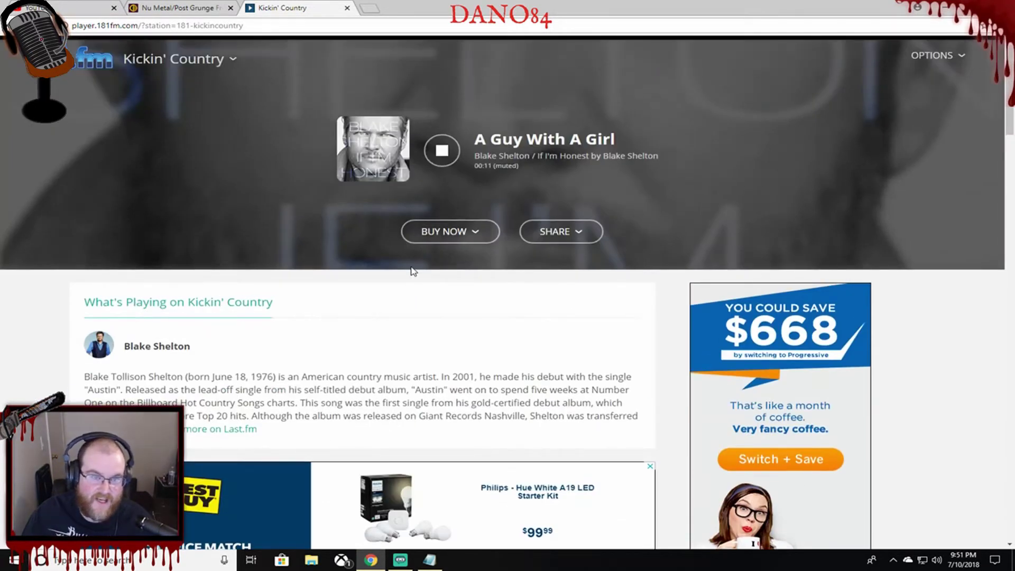
pyautogui.scroll(-10, 347, 245)
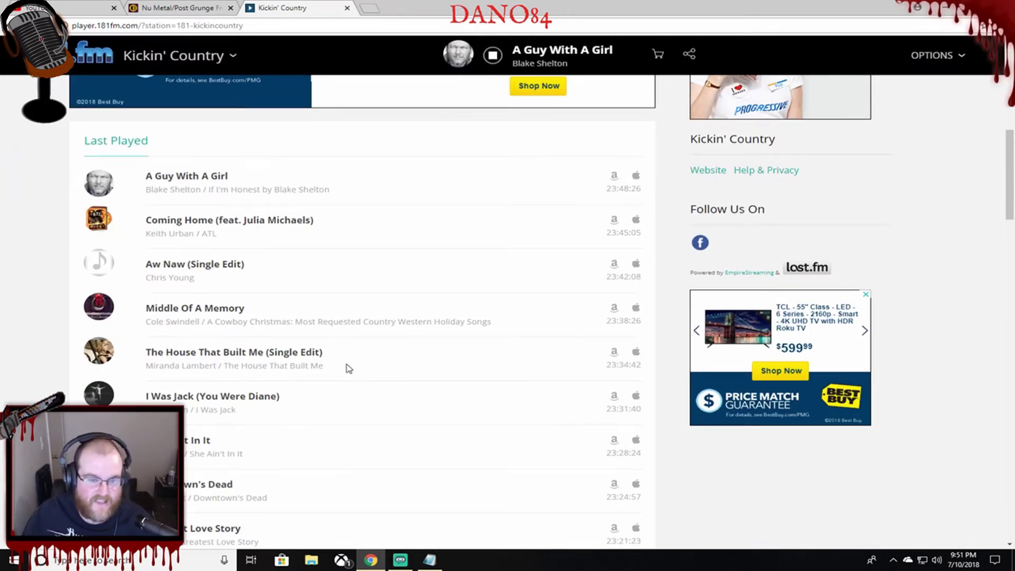
pyautogui.scroll(-1, 399, 376)
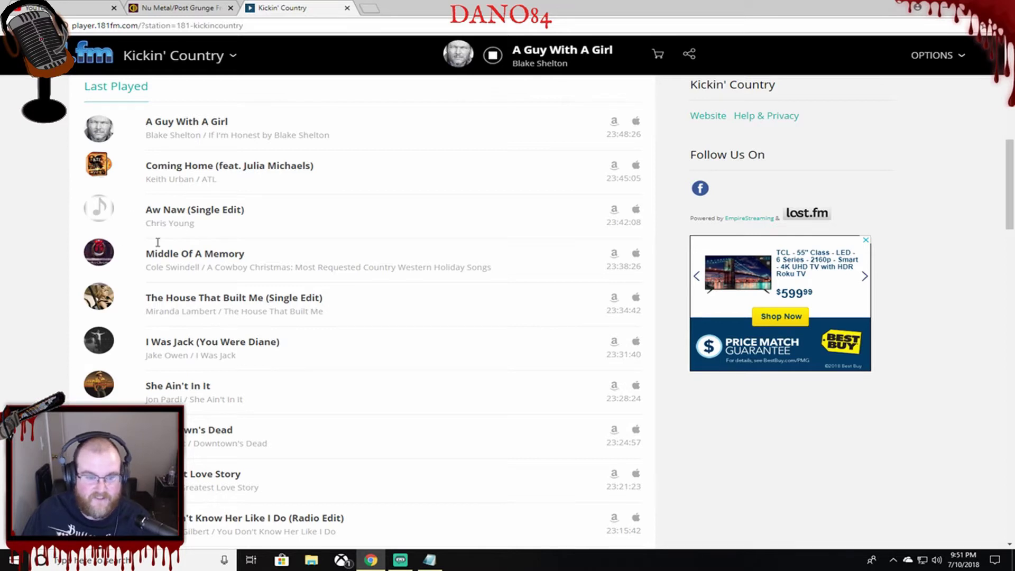
pyautogui.scroll(-2, 355, 408)
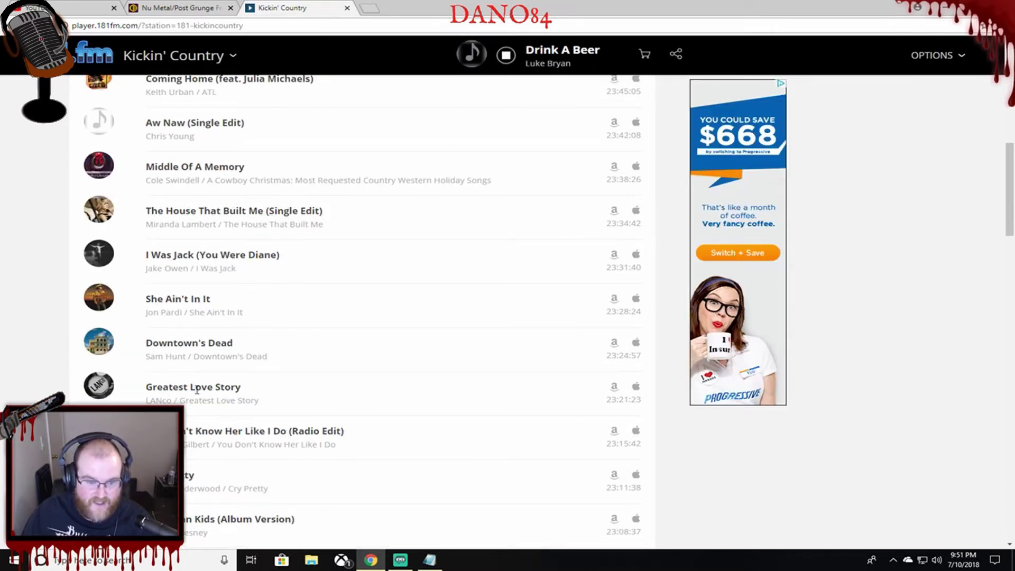
pyautogui.scroll(3, 437, 356)
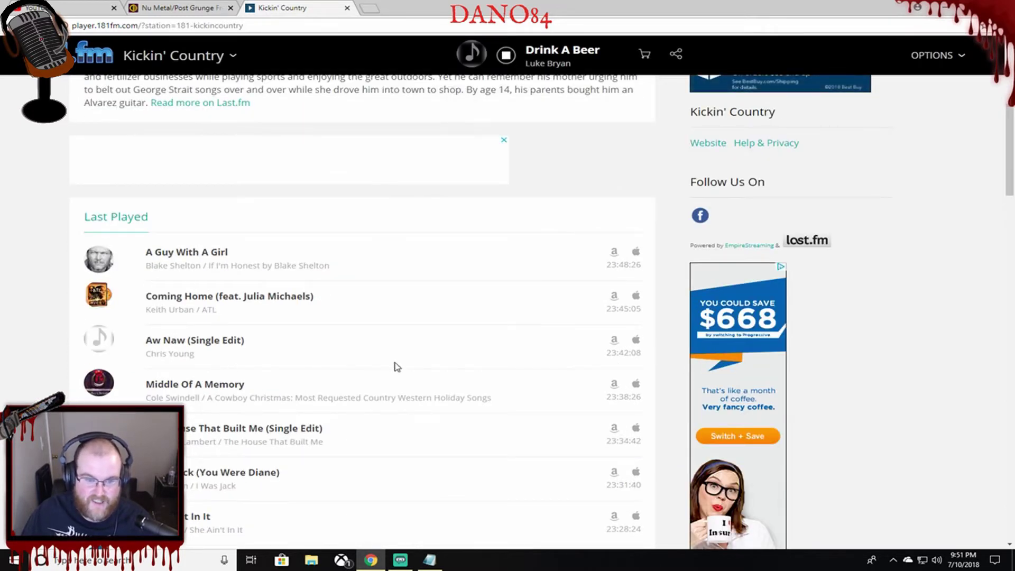
pyautogui.scroll(6, 396, 363)
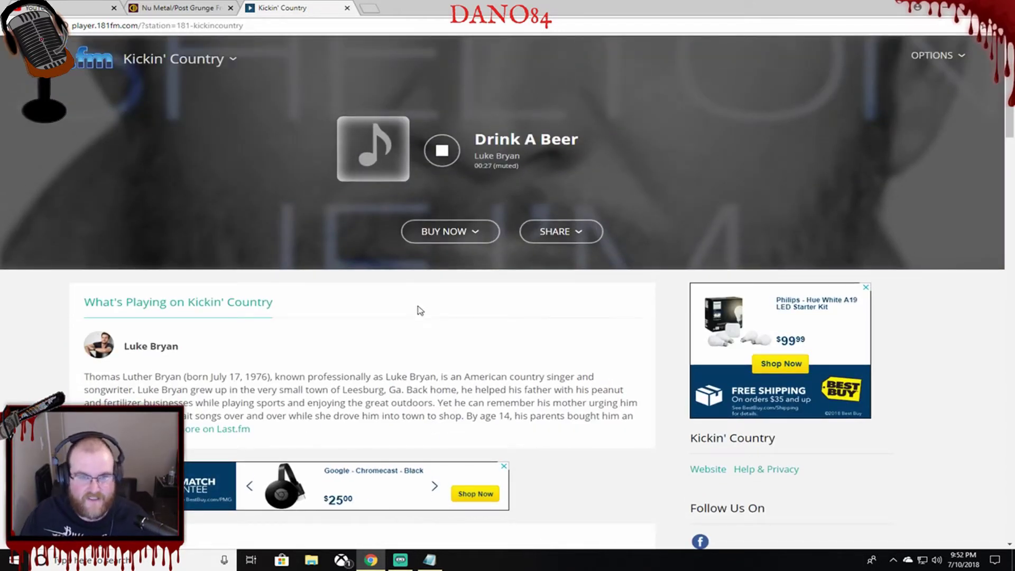
pyautogui.rightClick(353, 291)
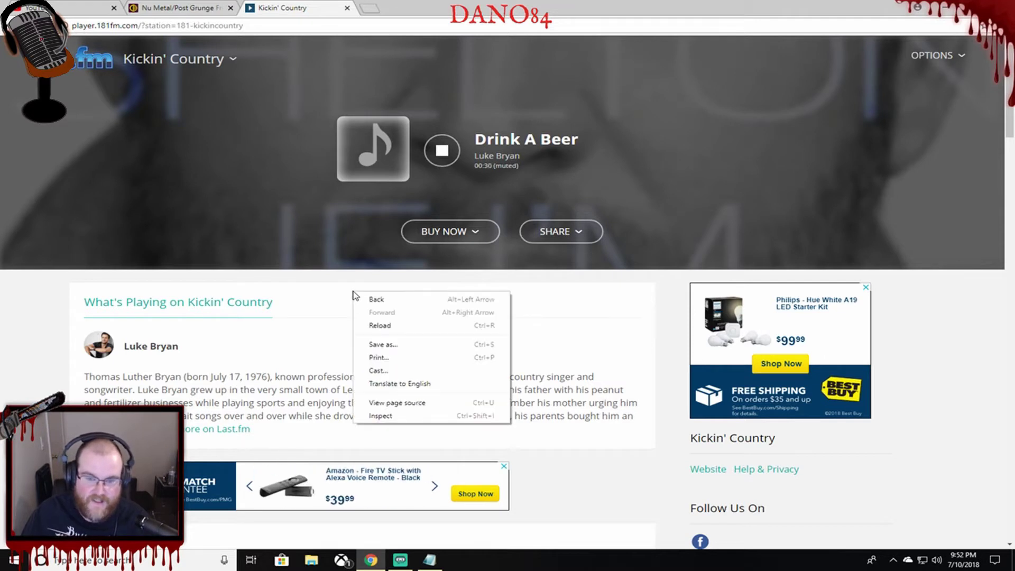
# Inspect the page in DevTools, expanding and collapsing the banner div, then switch to Sources.
pyautogui.click(381, 416)
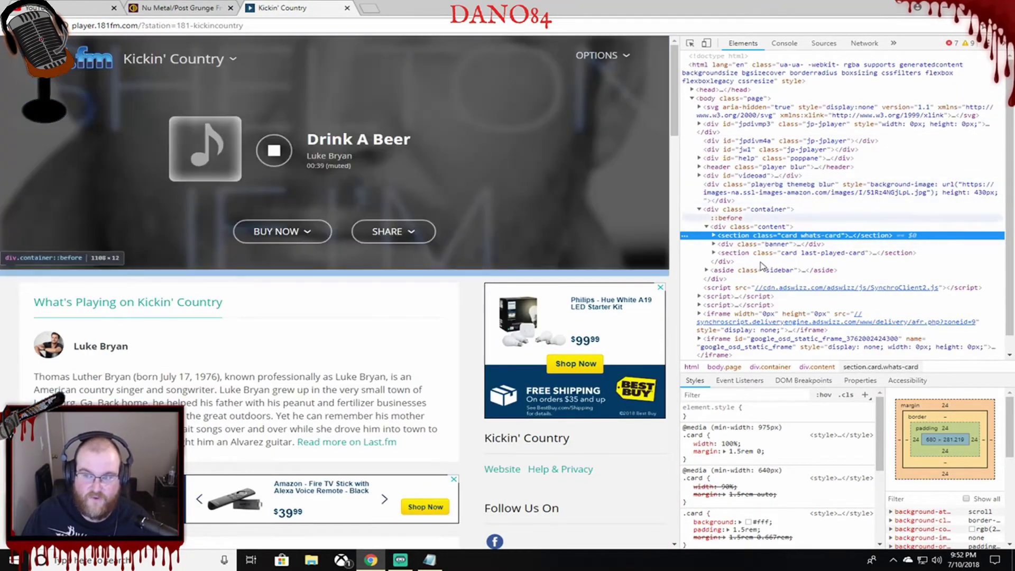
pyautogui.scroll(-1, 740, 175)
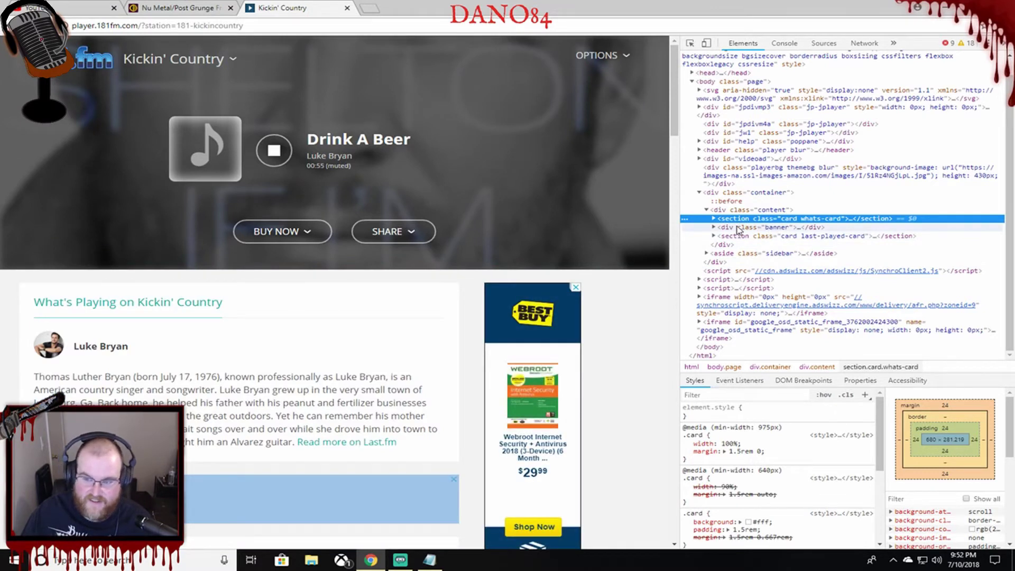
pyautogui.click(714, 227)
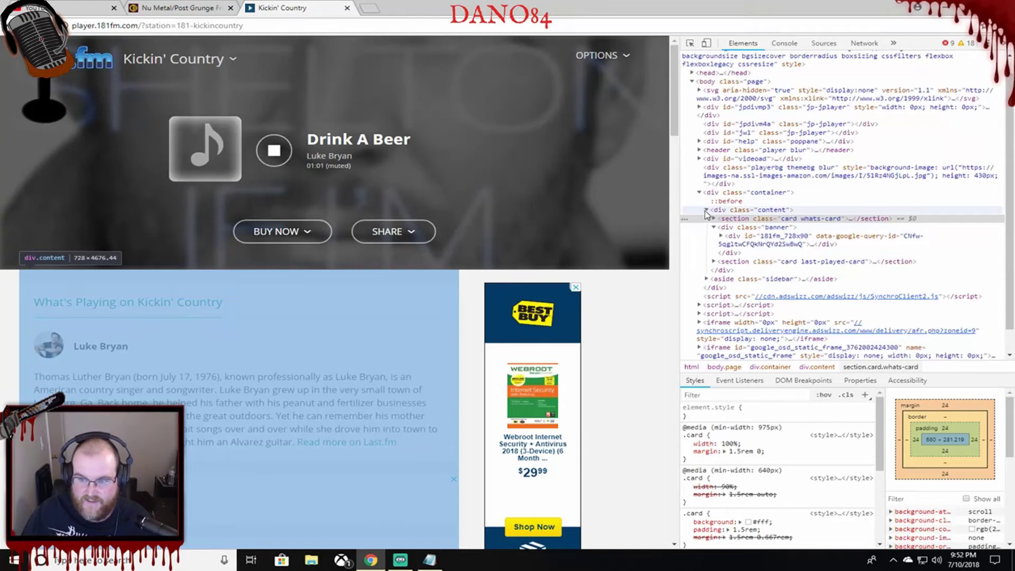
pyautogui.click(714, 227)
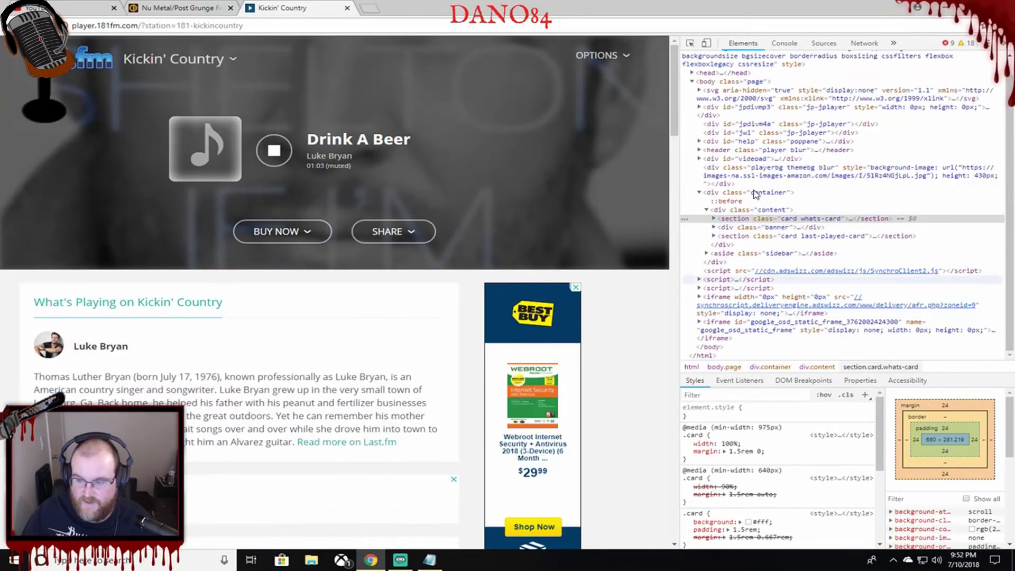
pyautogui.click(823, 43)
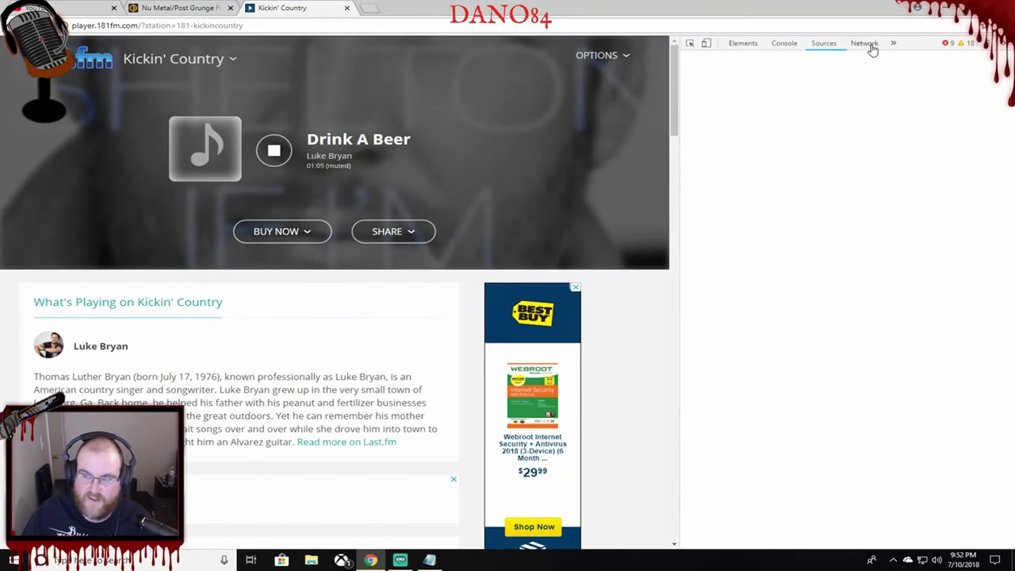
# Switch DevTools to the Network panel and reload the Kickin' Country player page.
pyautogui.click(865, 44)
pyautogui.scroll(-5, 819, 237)
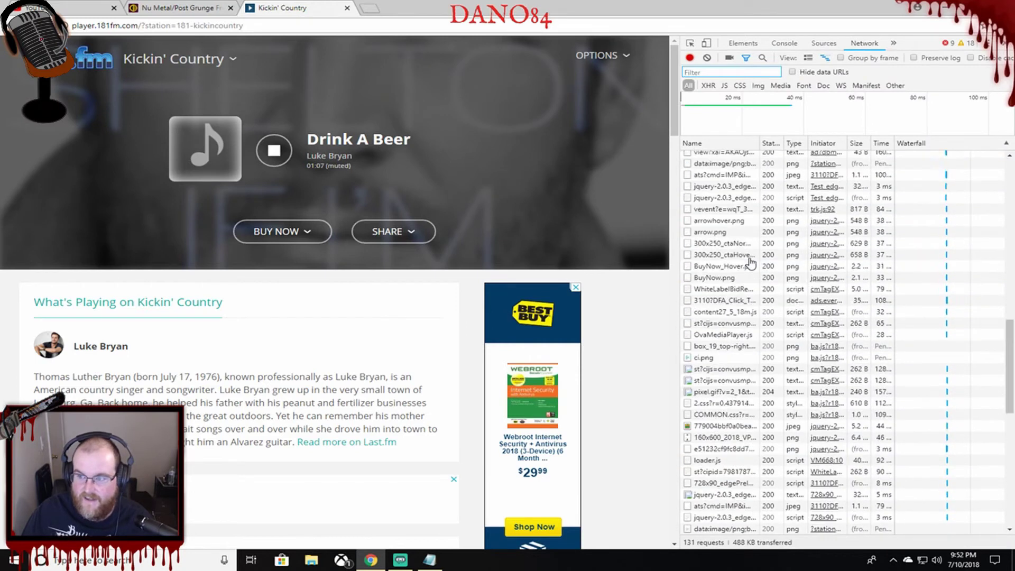
pyautogui.scroll(6, 751, 263)
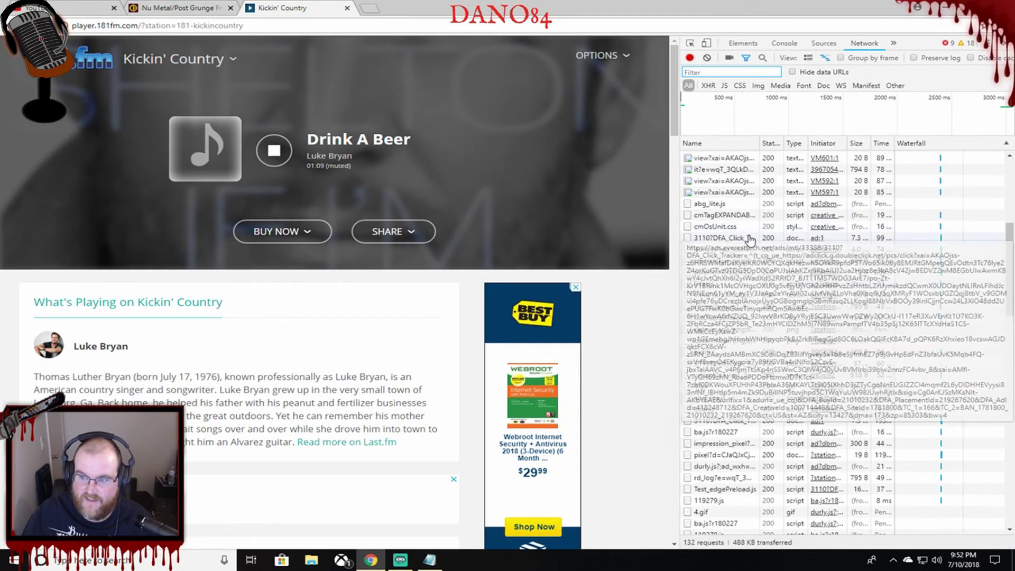
pyautogui.scroll(-10, 749, 249)
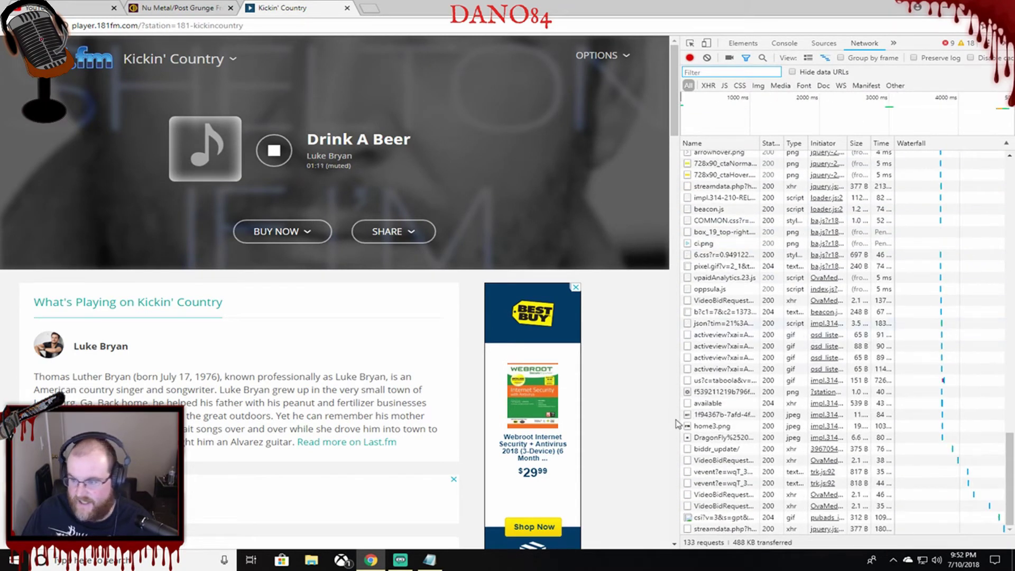
pyautogui.scroll(10, 808, 322)
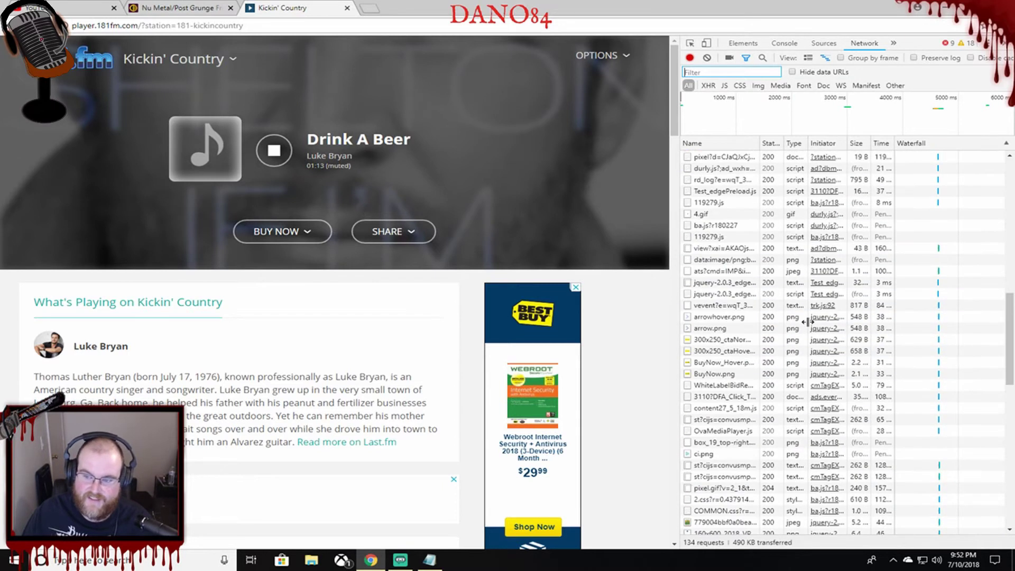
pyautogui.scroll(8, 798, 265)
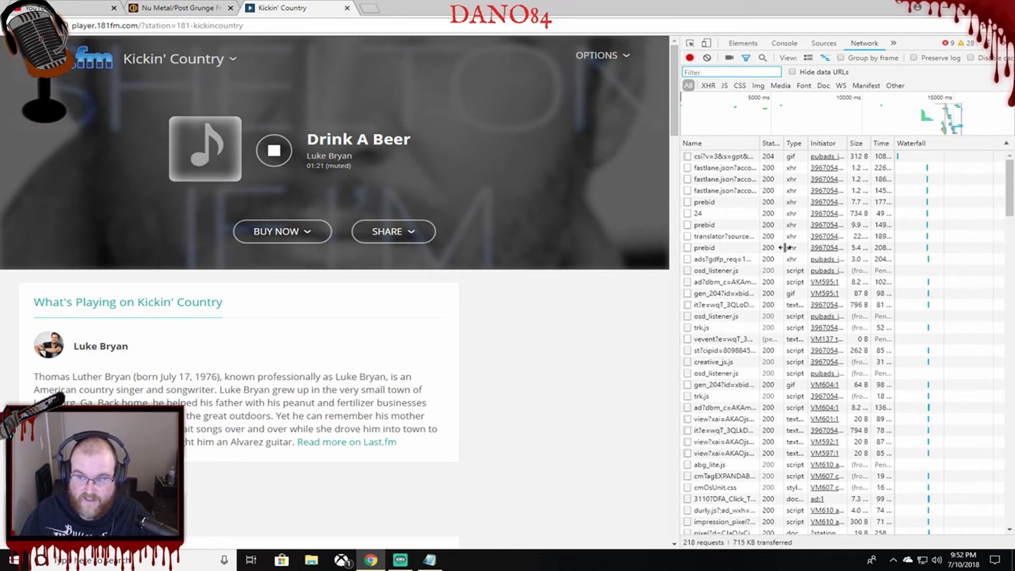
pyautogui.press('F5')
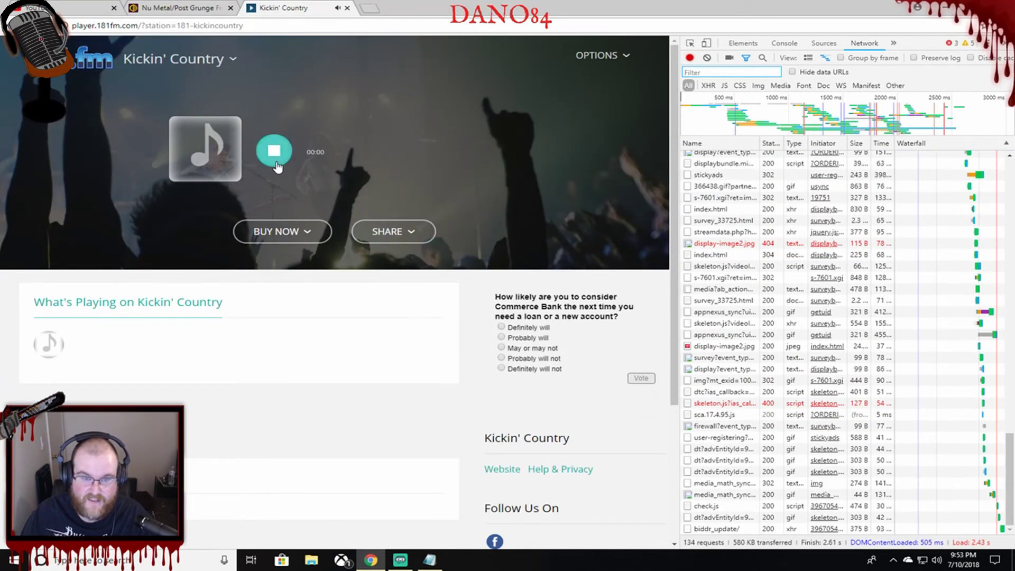
# Open the 181-kickincountry 128k MP3 stream request from the Network log in a new tab.
pyautogui.click(600, 55)
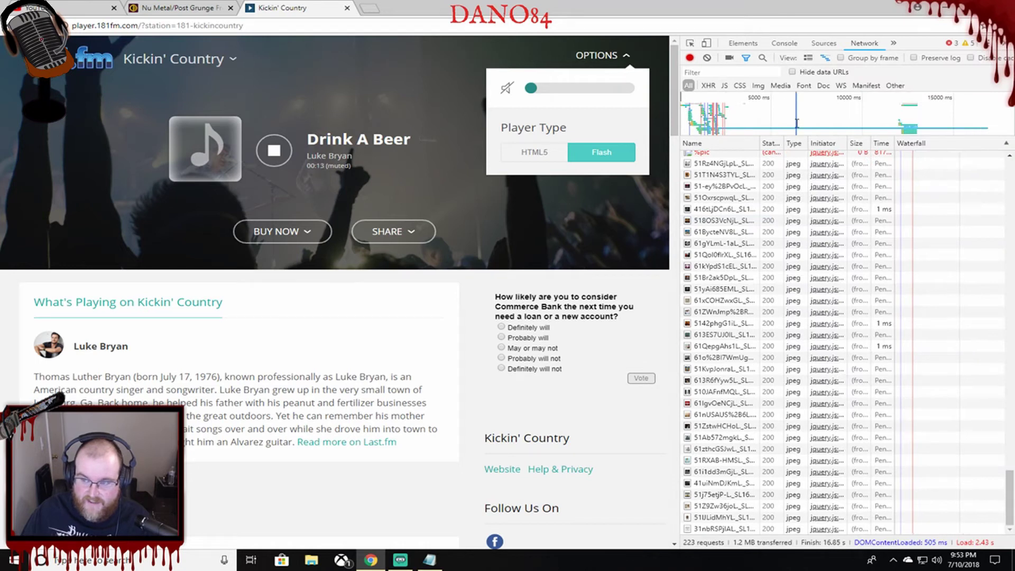
pyautogui.scroll(10, 769, 267)
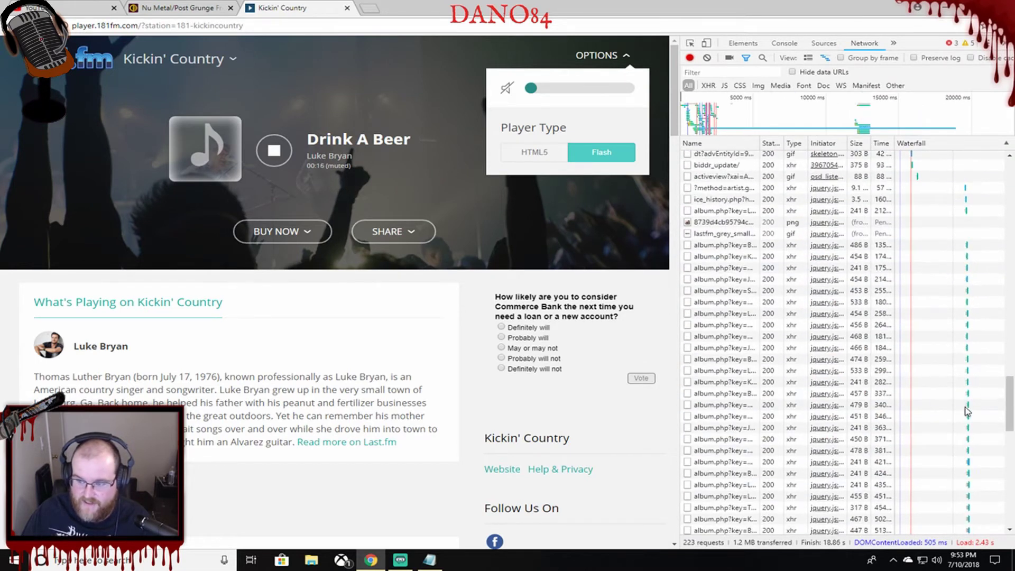
pyautogui.scroll(15, 888, 222)
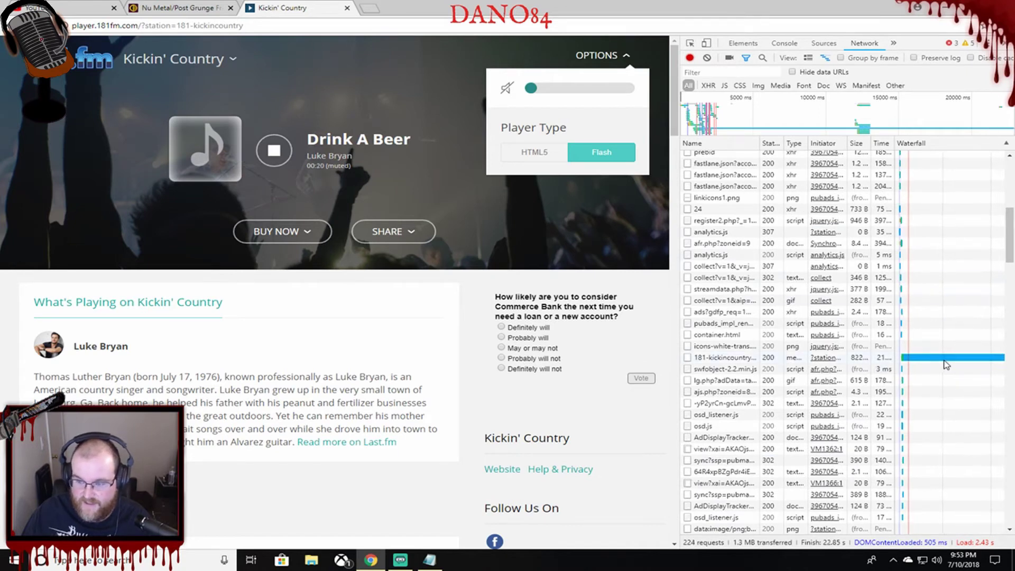
pyautogui.moveTo(946, 364)
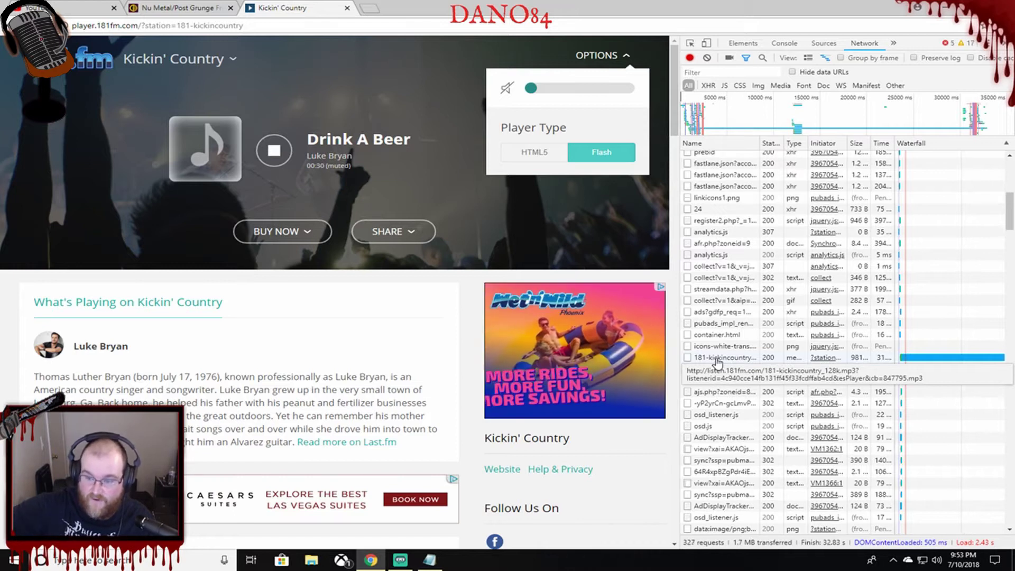
pyautogui.rightClick(716, 360)
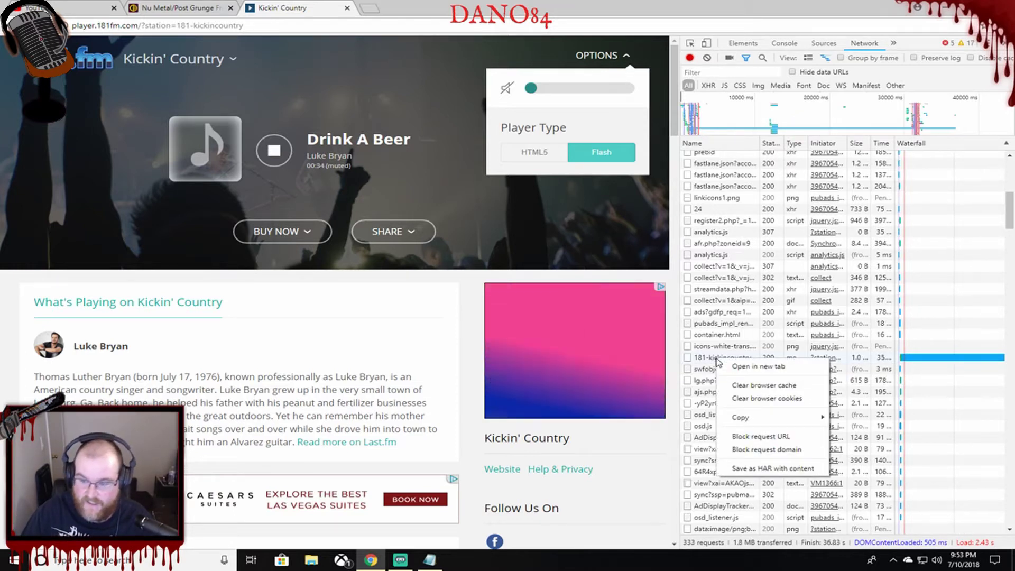
pyautogui.click(729, 366)
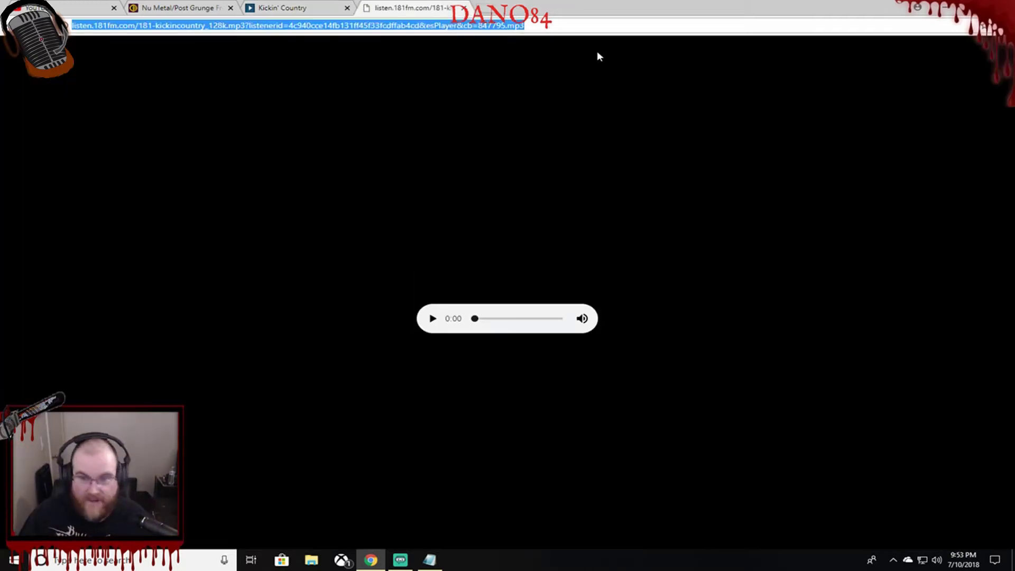
# Mute the Kickin' Country stream tab, copy its full URL, and close the tab.
pyautogui.click(583, 319)
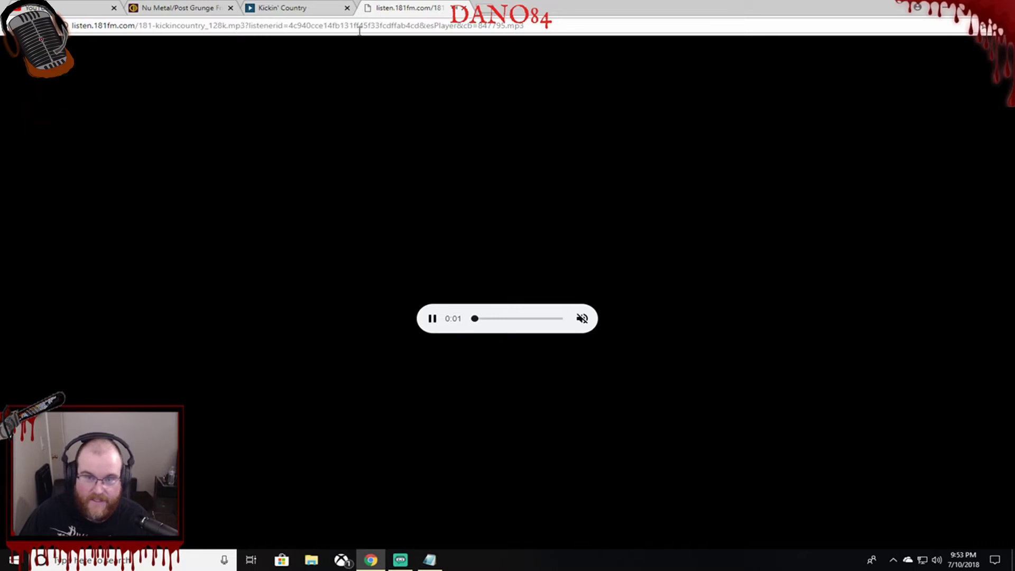
pyautogui.click(564, 29)
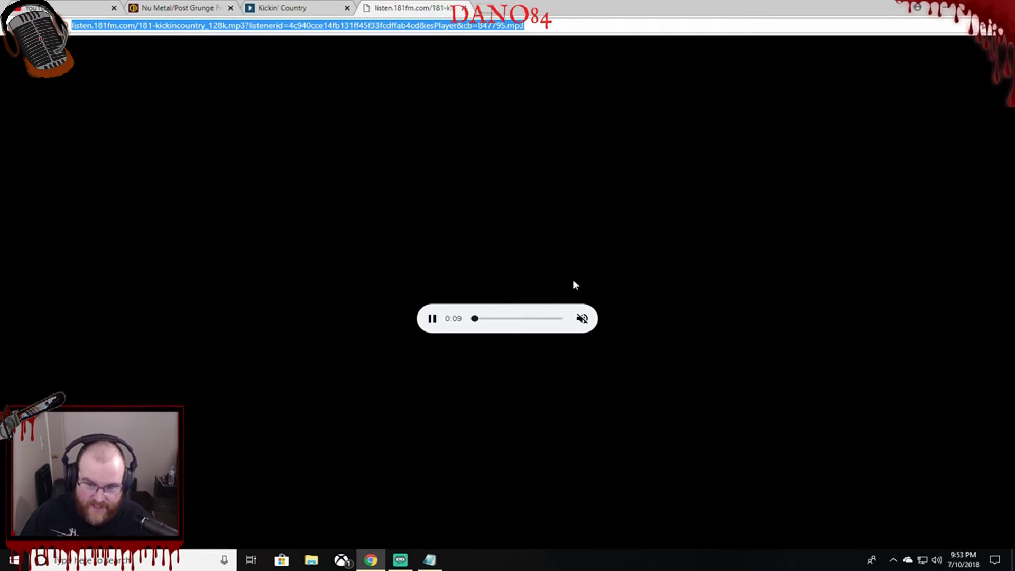
pyautogui.click(464, 8)
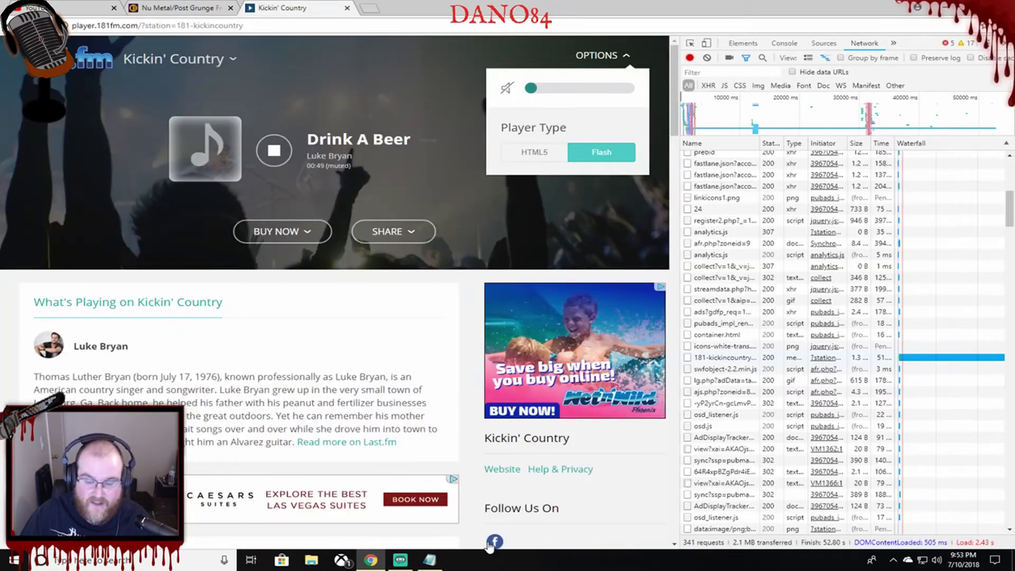
# Add the Kickin' Country stream URL to Notepad labelled '181FM Kickin' County | Country | EN'.
pyautogui.click(429, 562)
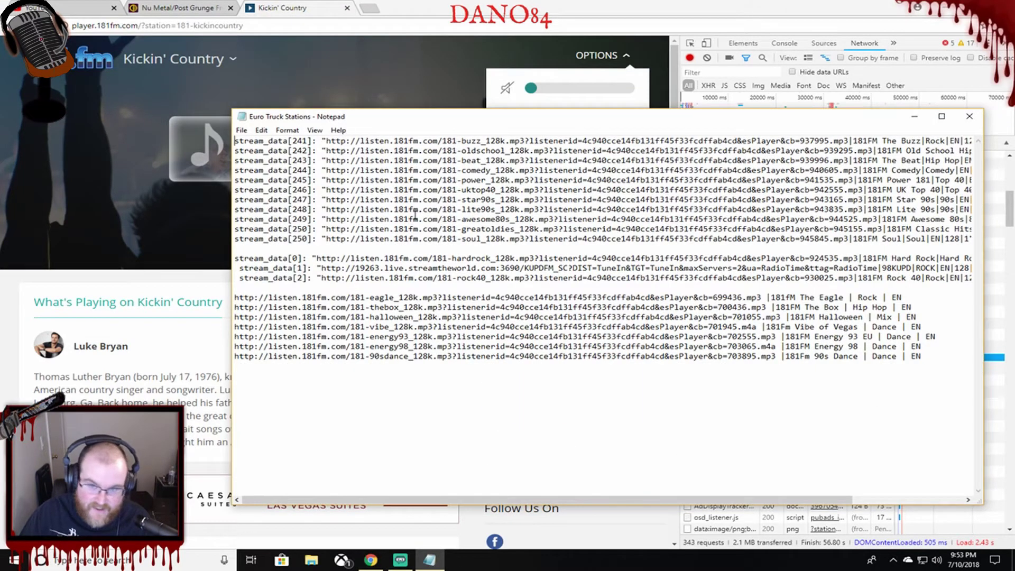
pyautogui.click(967, 368)
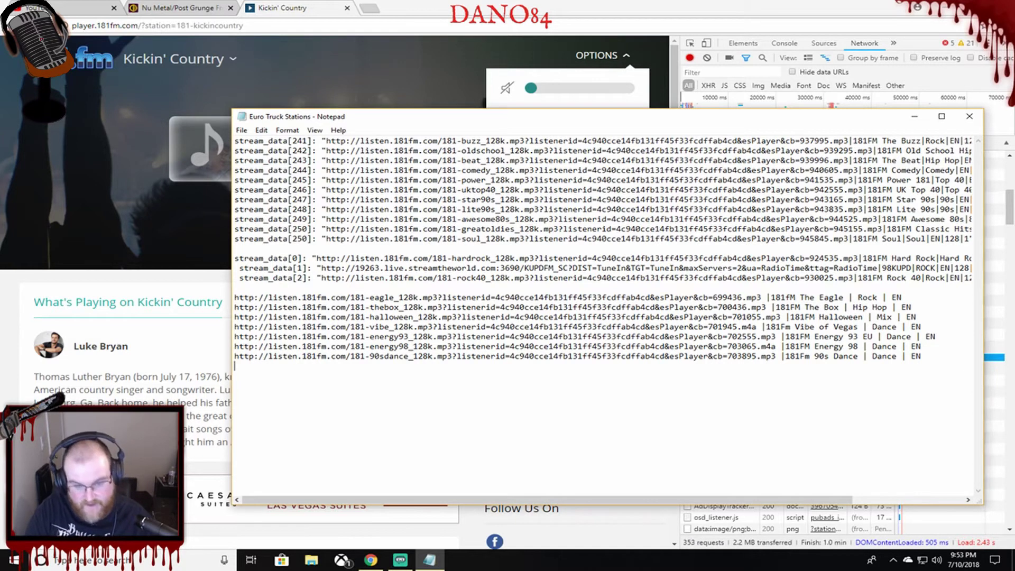
pyautogui.write('http://listen.181fm.com/181-kickincountry_128k.mp3?listenerid=4c940cce14fb131ff45f33cdffab4cd&esPlayer&cb=847795.mp3')
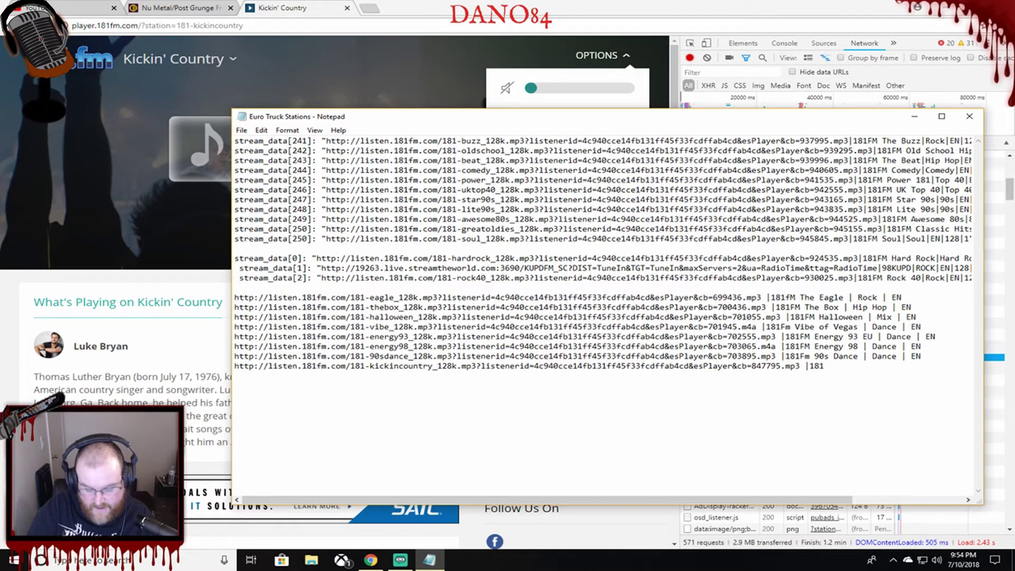
pyautogui.write('|181FM Kick')
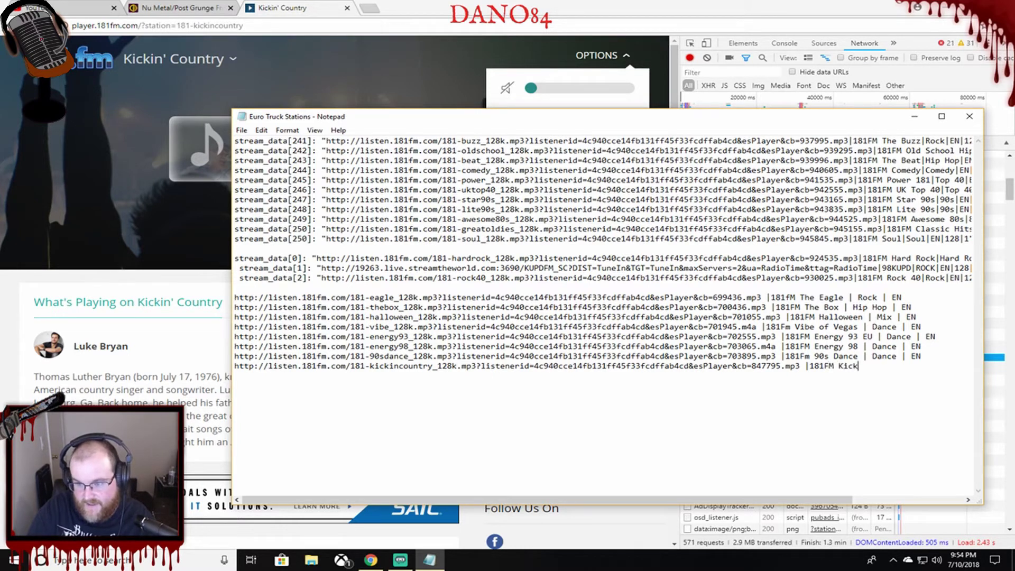
pyautogui.write("in' Count")
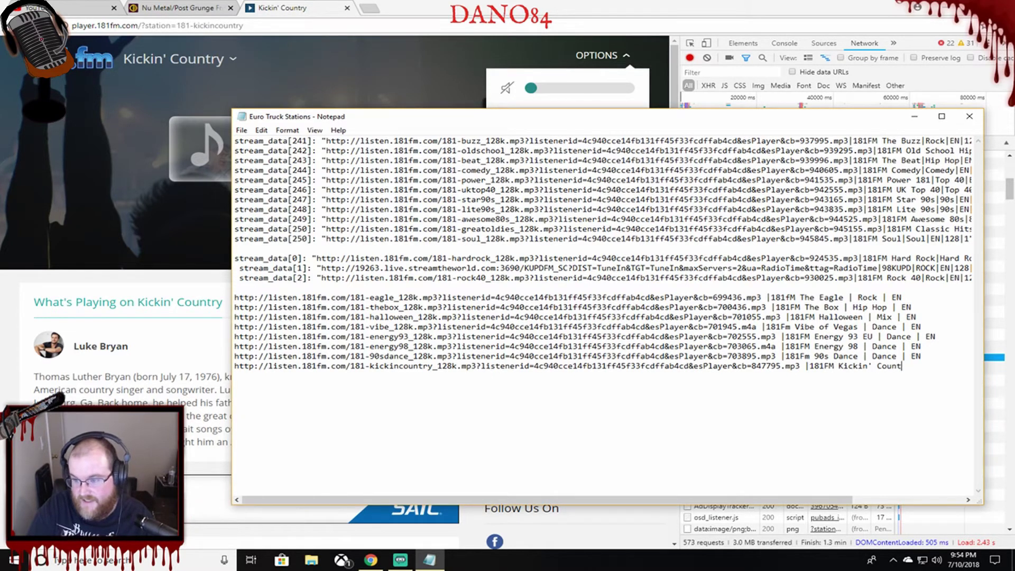
pyautogui.write('y | Cou')
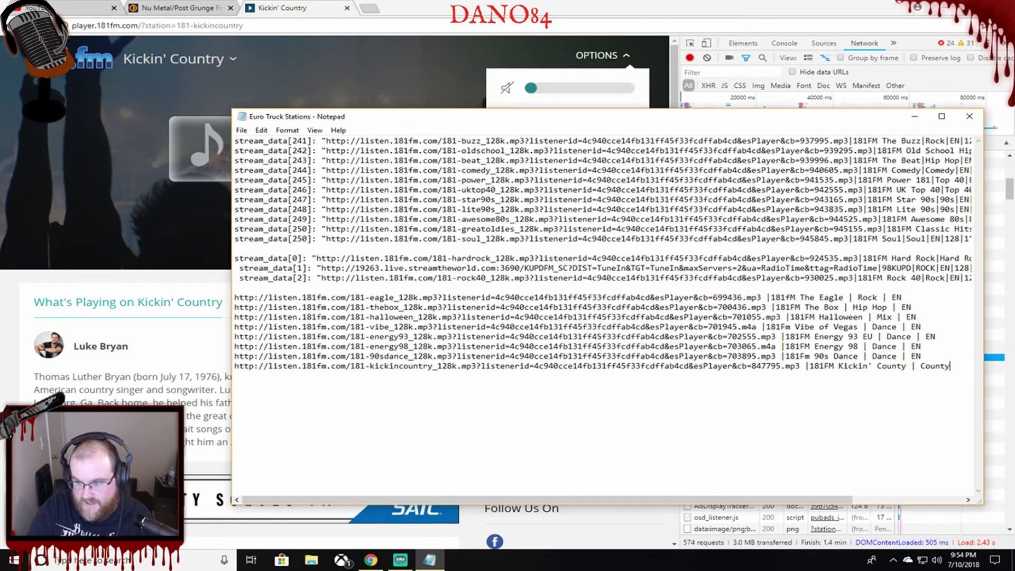
pyautogui.write('ntry |')
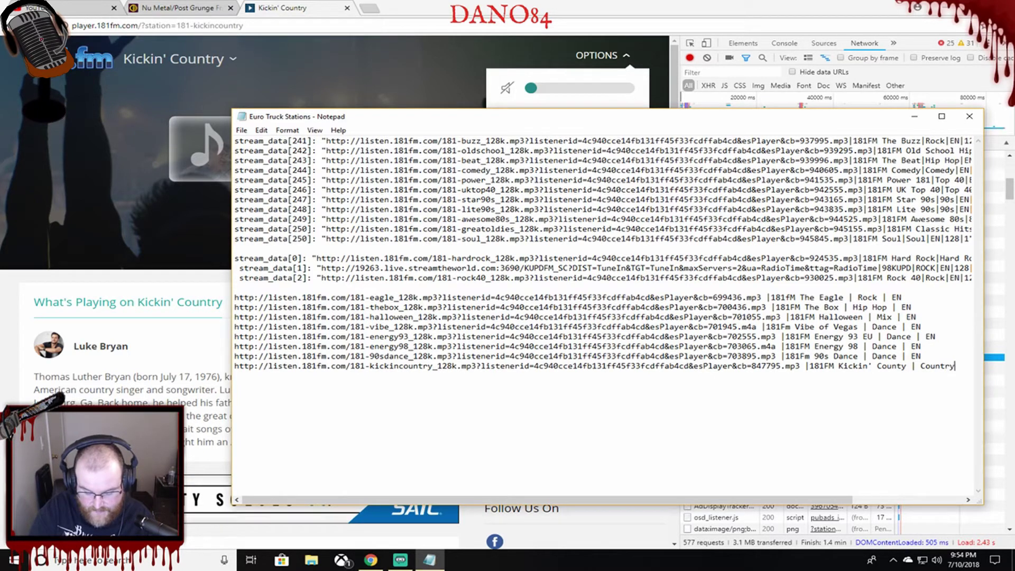
pyautogui.write(' RN')
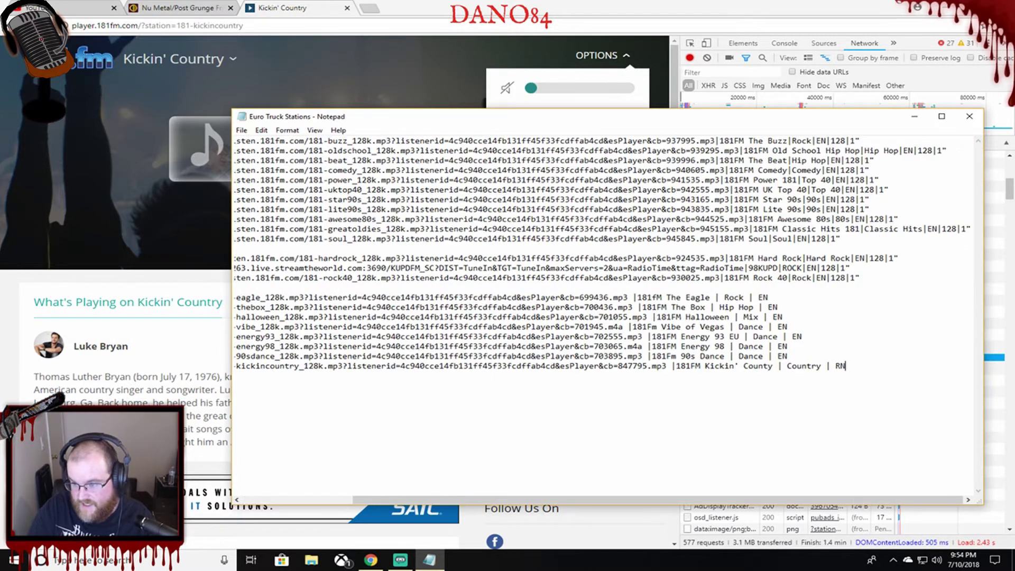
pyautogui.press('BackSpace')
pyautogui.press('BackSpace')
pyautogui.press('BackSpace')
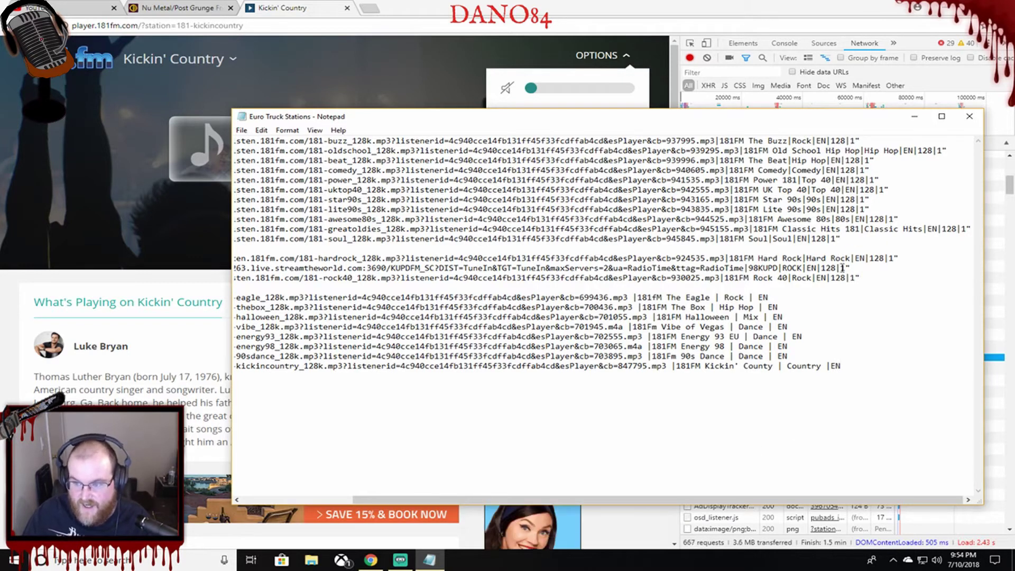
# Scroll Notepad's view back to the left and bring up File Explorer at Quick access.
pyautogui.moveTo(639, 500); pyautogui.dragTo(661, 503)
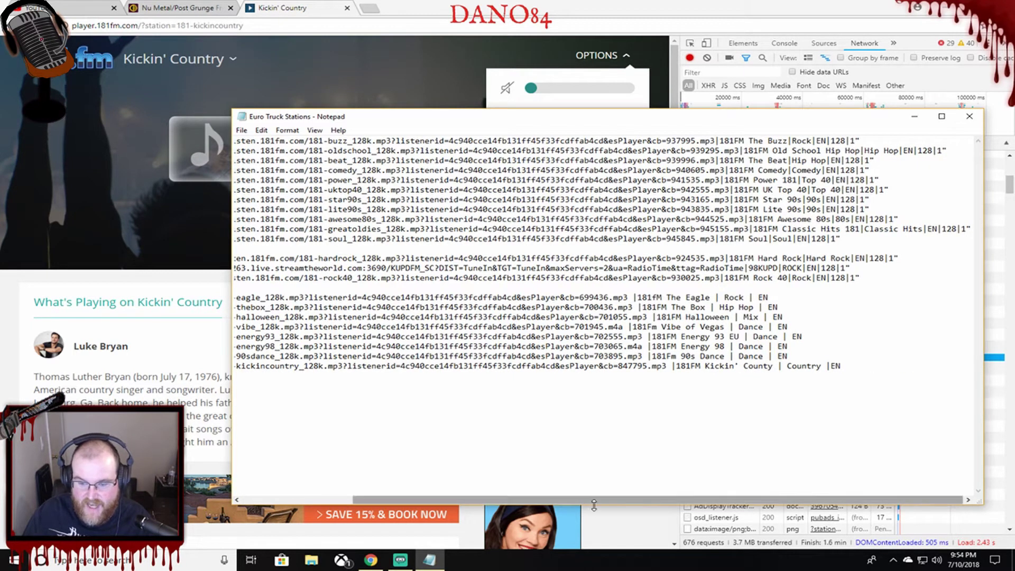
pyautogui.moveTo(599, 502); pyautogui.dragTo(388, 502)
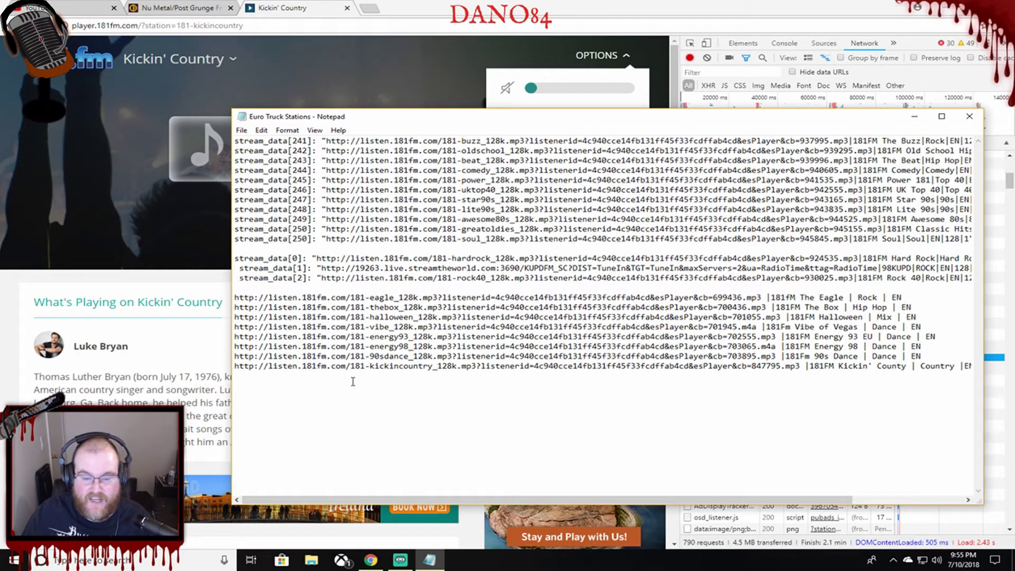
pyautogui.click(311, 560)
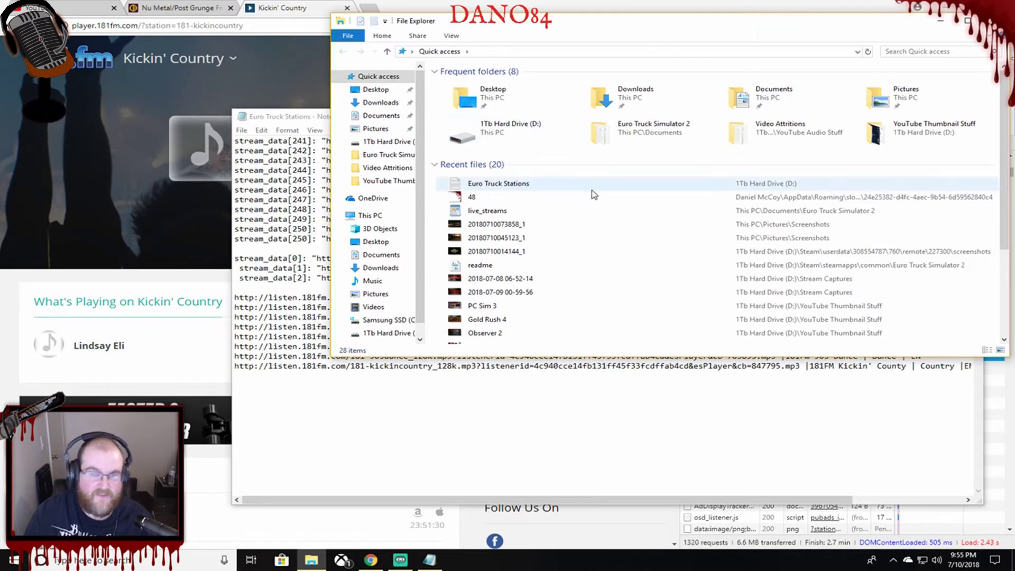
# Go into the Euro Truck Simulator 2 documents folder, briefly browsing This PC and the C: drive.
pyautogui.doubleClick(661, 130)
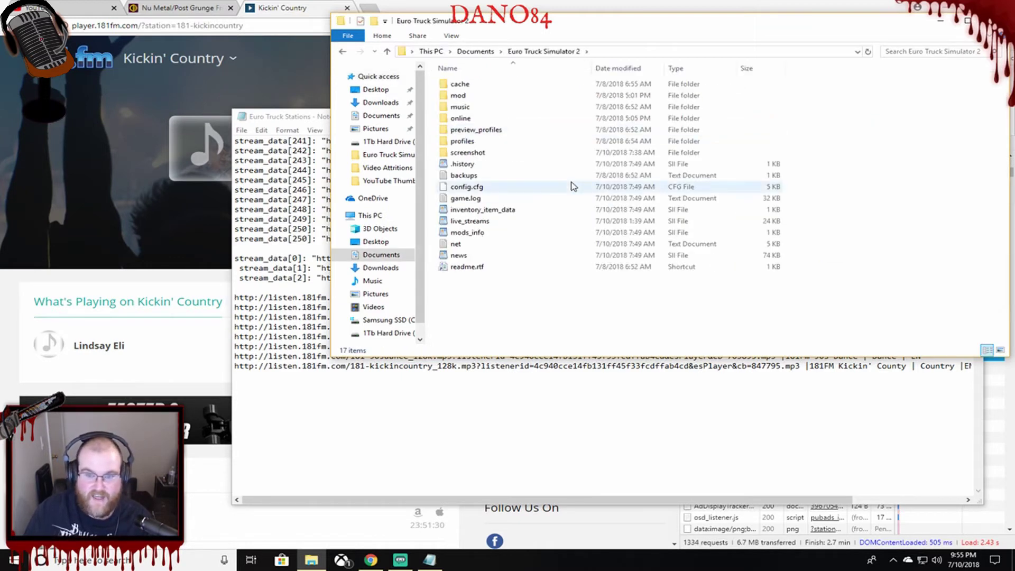
pyautogui.doubleClick(468, 222)
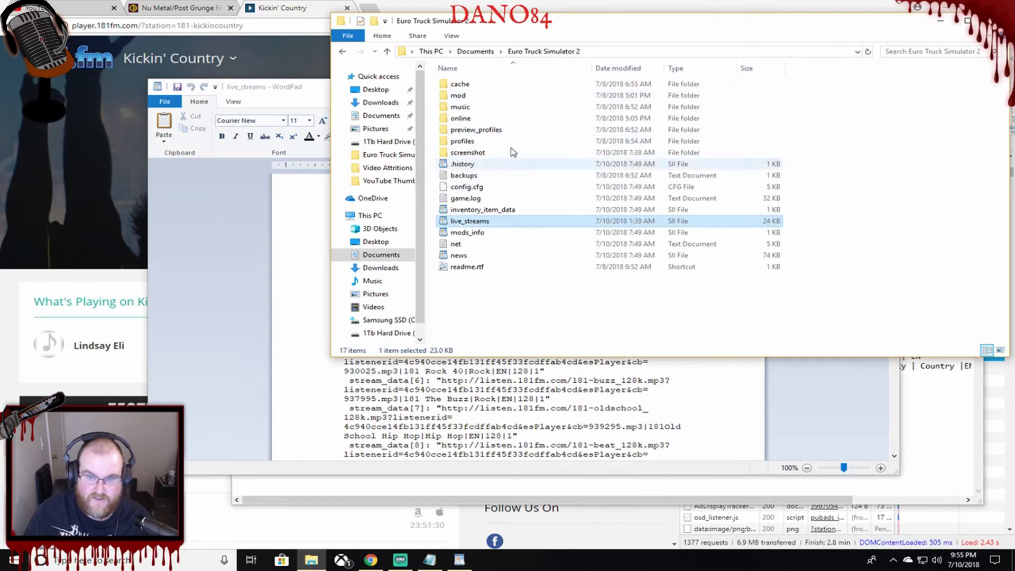
pyautogui.click(426, 51)
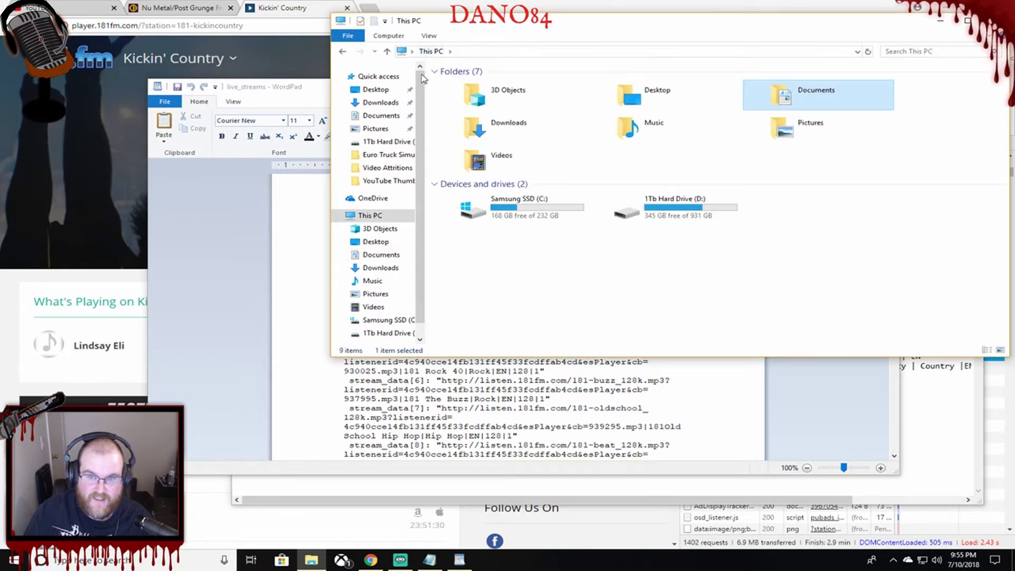
pyautogui.doubleClick(529, 203)
pyautogui.click(344, 51)
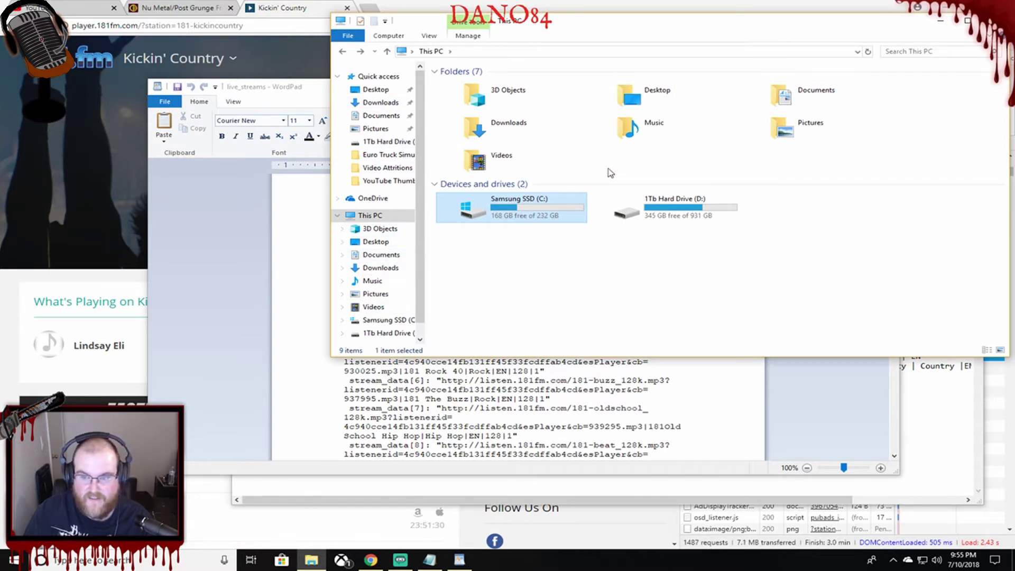
pyautogui.click(342, 52)
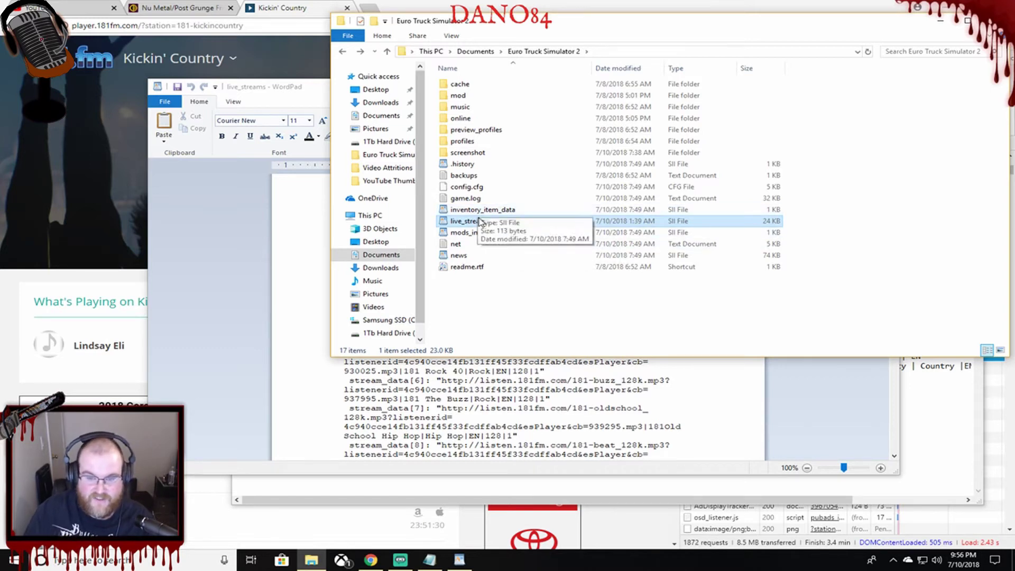
# Open live_streams with WordPad, set as the default app for .sii files.
pyautogui.rightClick(468, 226)
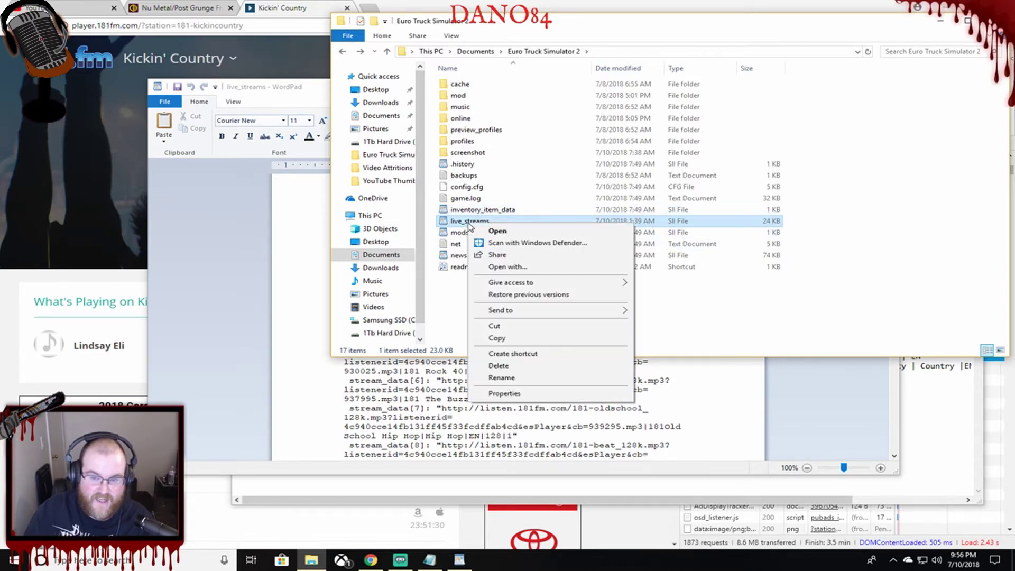
pyautogui.click(521, 268)
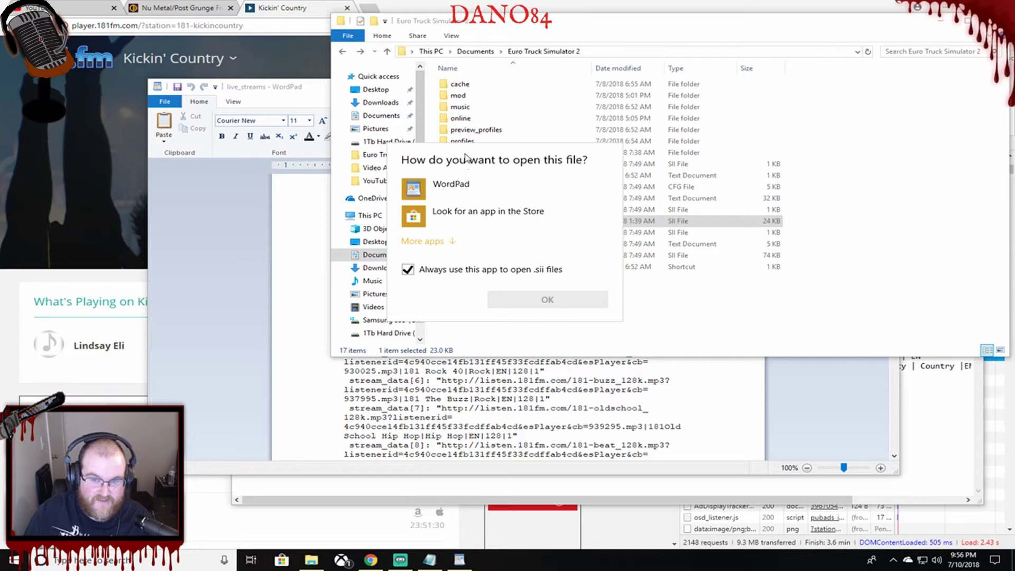
pyautogui.click(483, 221)
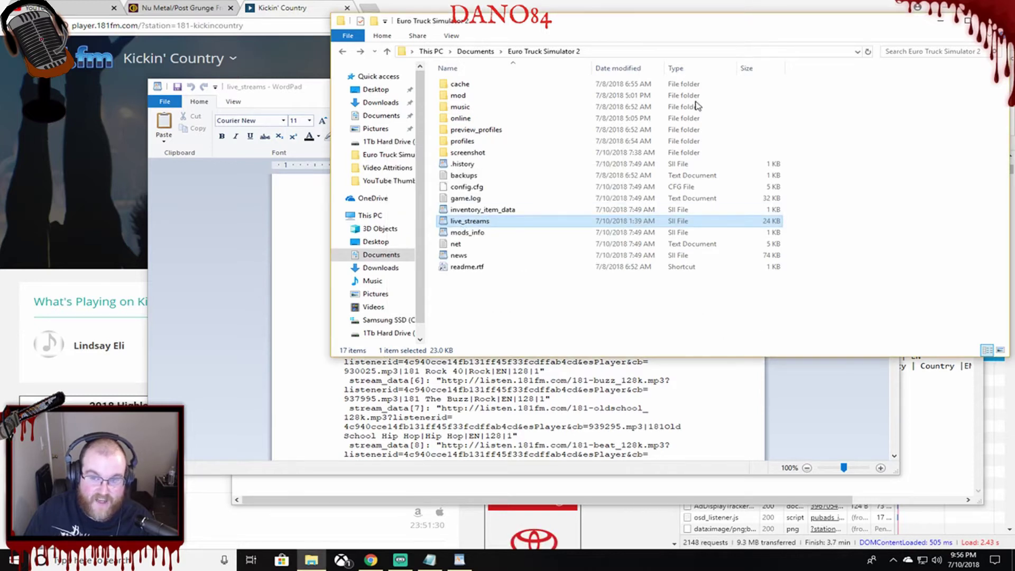
# Scroll through the live_streams stream_data entries in WordPad.
pyautogui.click(317, 104)
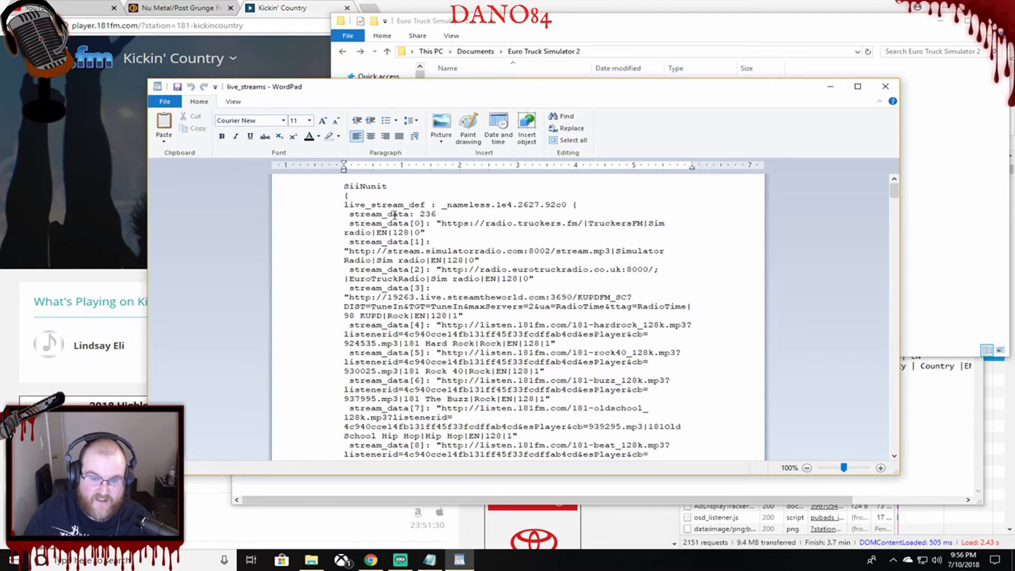
pyautogui.scroll(-7, 459, 269)
pyautogui.scroll(-7, 459, 269)
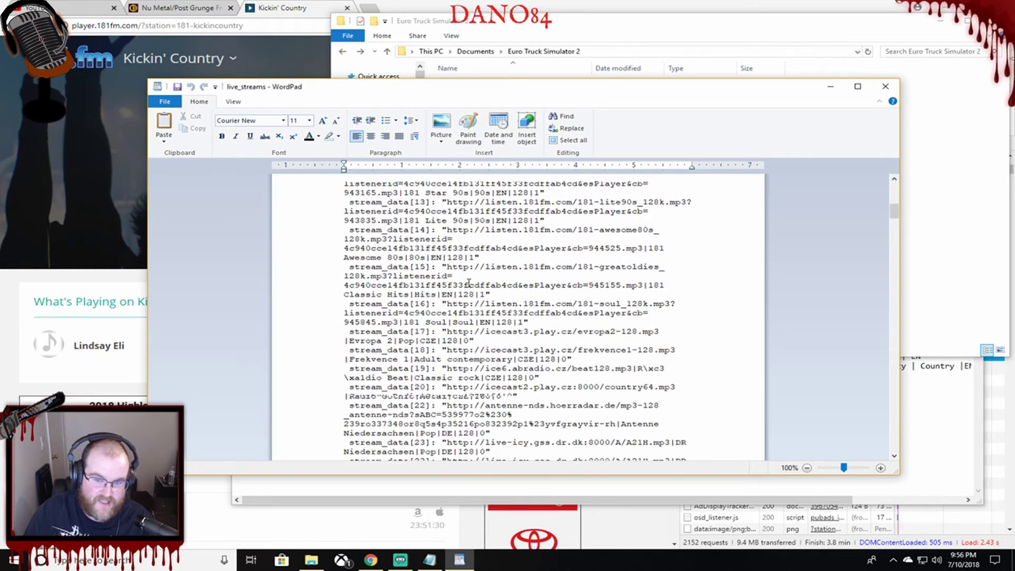
pyautogui.scroll(3, 466, 281)
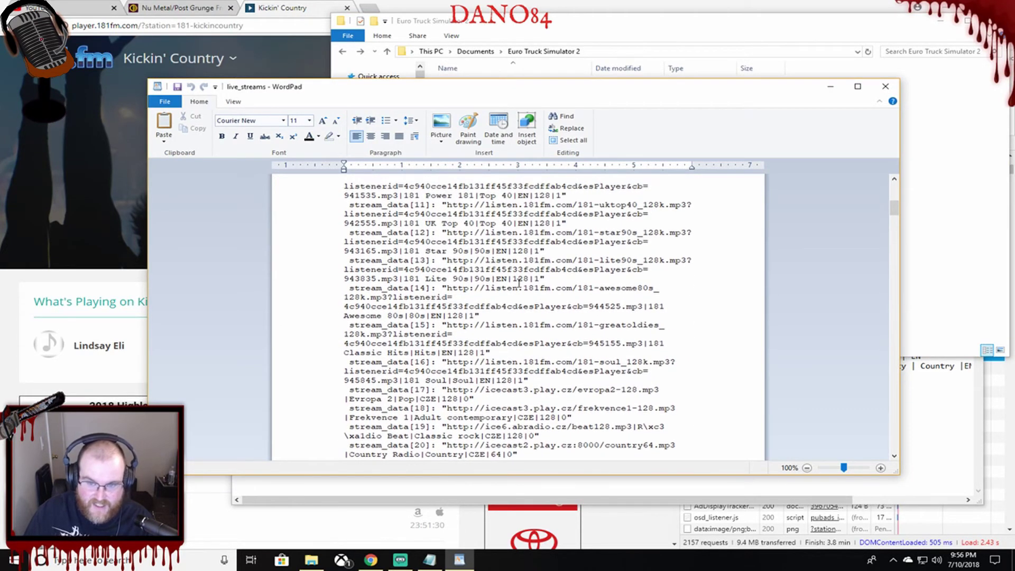
pyautogui.scroll(-1, 536, 300)
pyautogui.scroll(11, 531, 296)
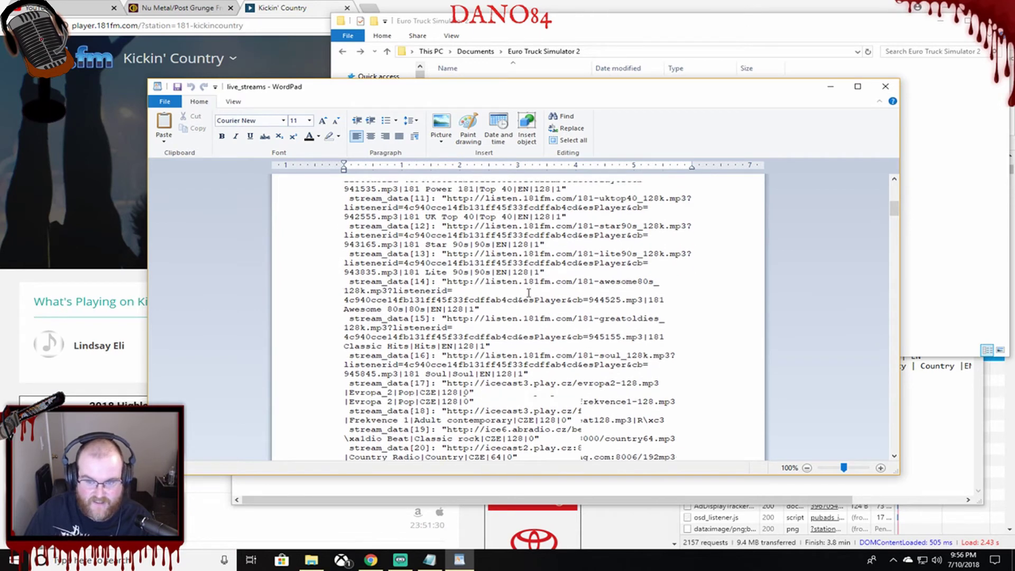
pyautogui.scroll(2, 528, 292)
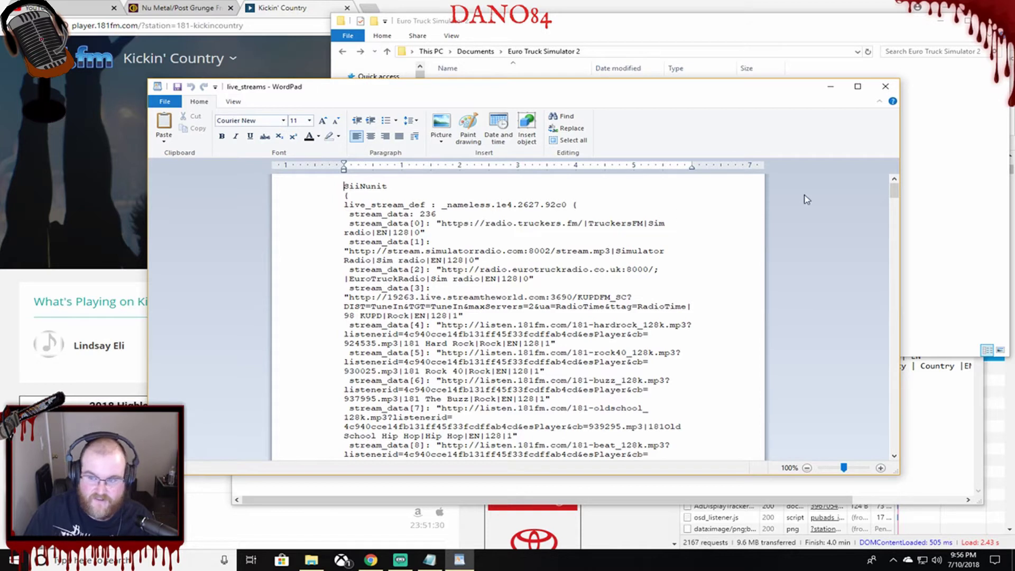
pyautogui.moveTo(893, 195); pyautogui.dragTo(907, 456)
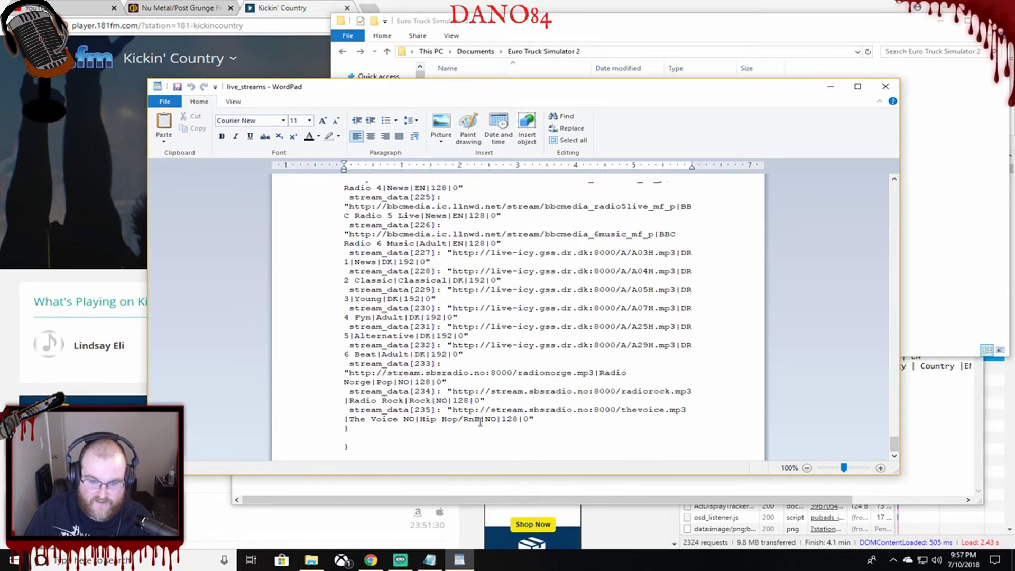
pyautogui.moveTo(897, 443); pyautogui.dragTo(889, 185)
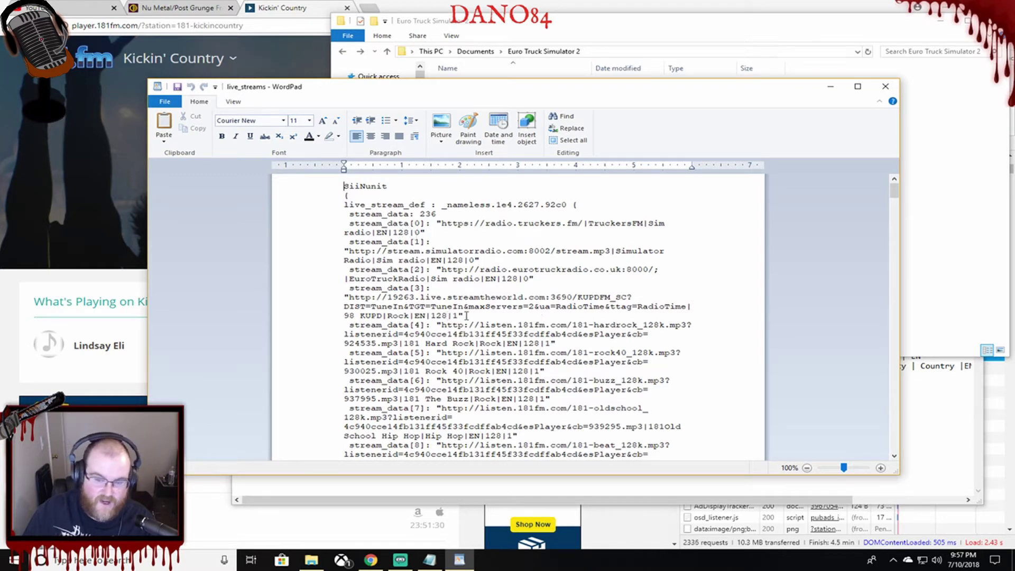
pyautogui.scroll(-2, 495, 309)
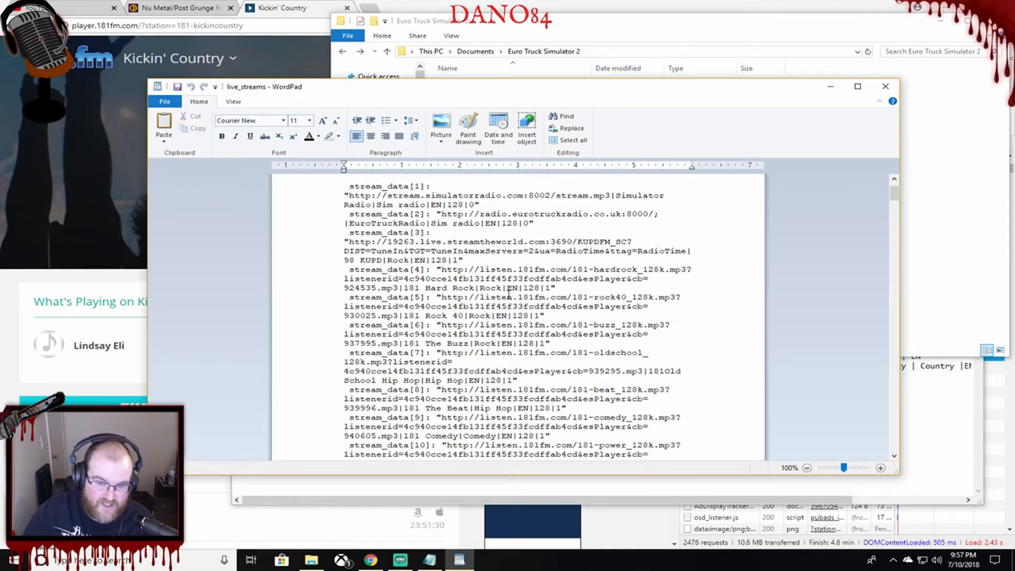
pyautogui.scroll(-1, 509, 293)
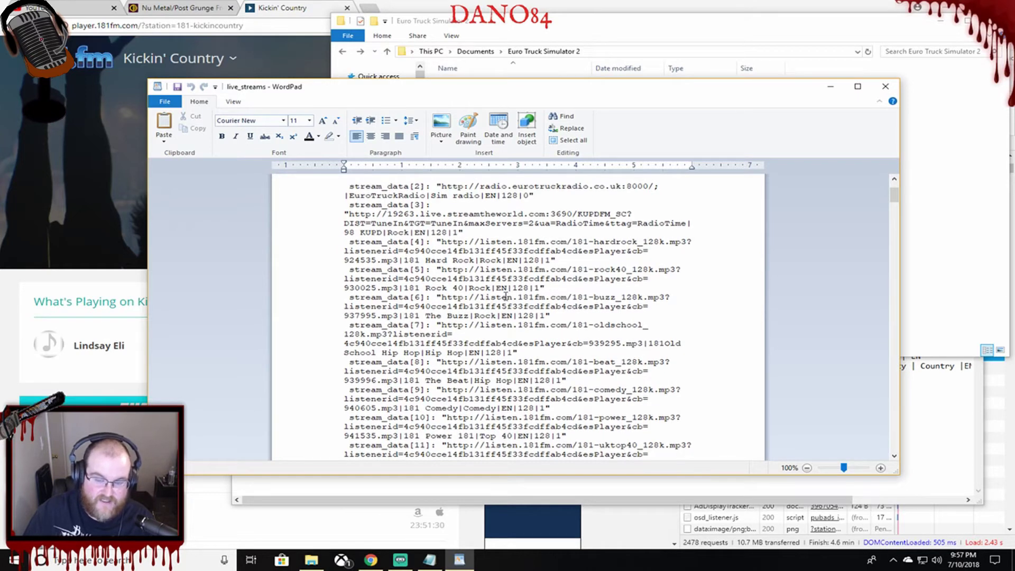
pyautogui.scroll(-1, 500, 300)
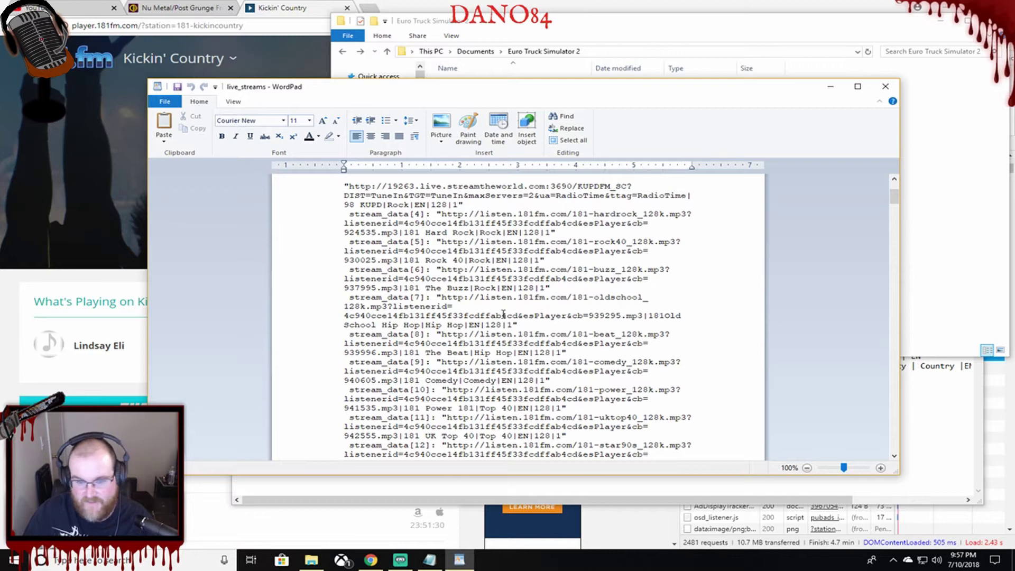
pyautogui.scroll(2, 494, 320)
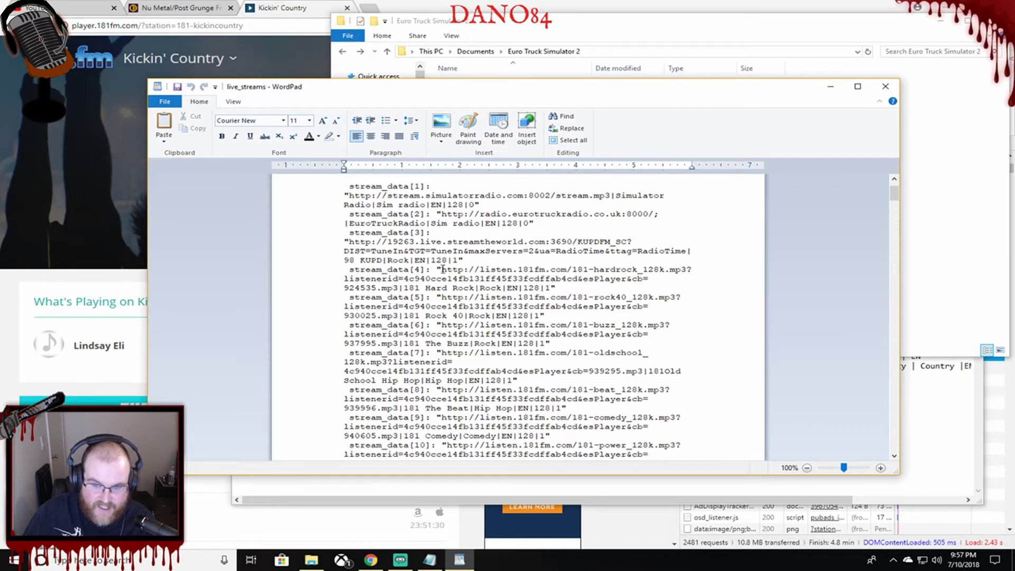
pyautogui.scroll(-1, 439, 264)
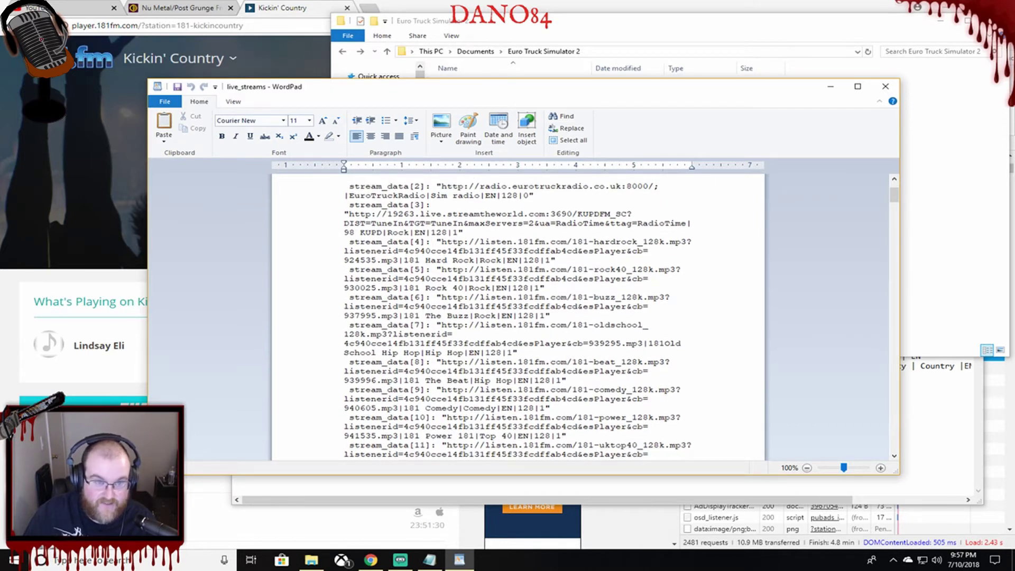
pyautogui.scroll(-1, 487, 315)
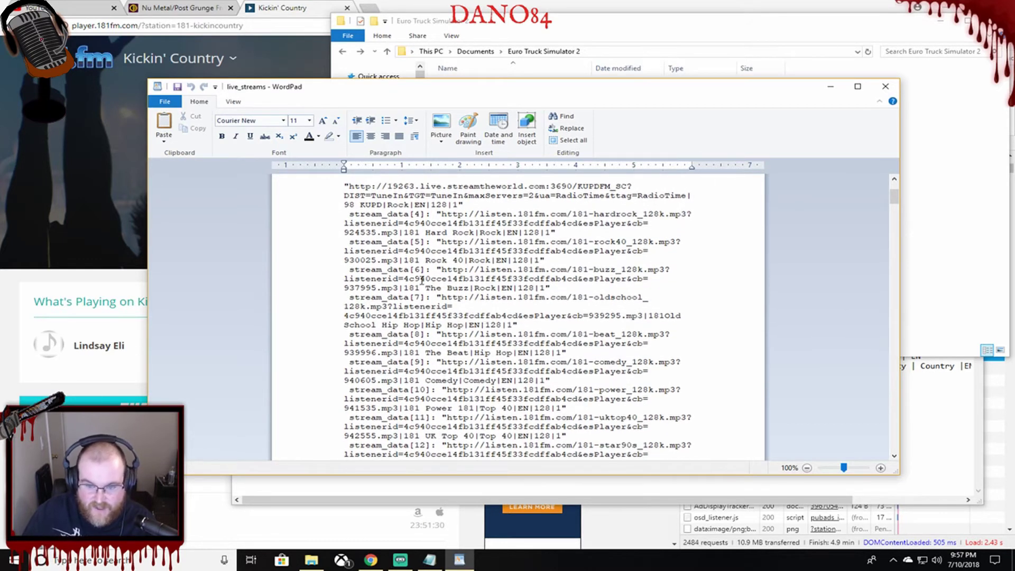
pyautogui.scroll(-1, 423, 281)
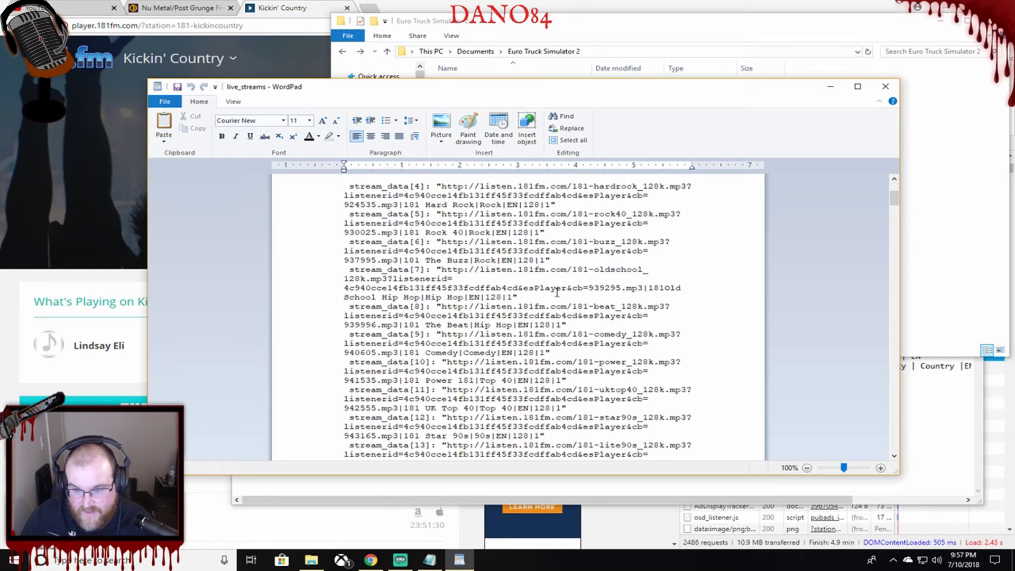
# Insert a space between '181' and 'Old' in stream_data[7], then return to the game folder.
pyautogui.click(665, 288)
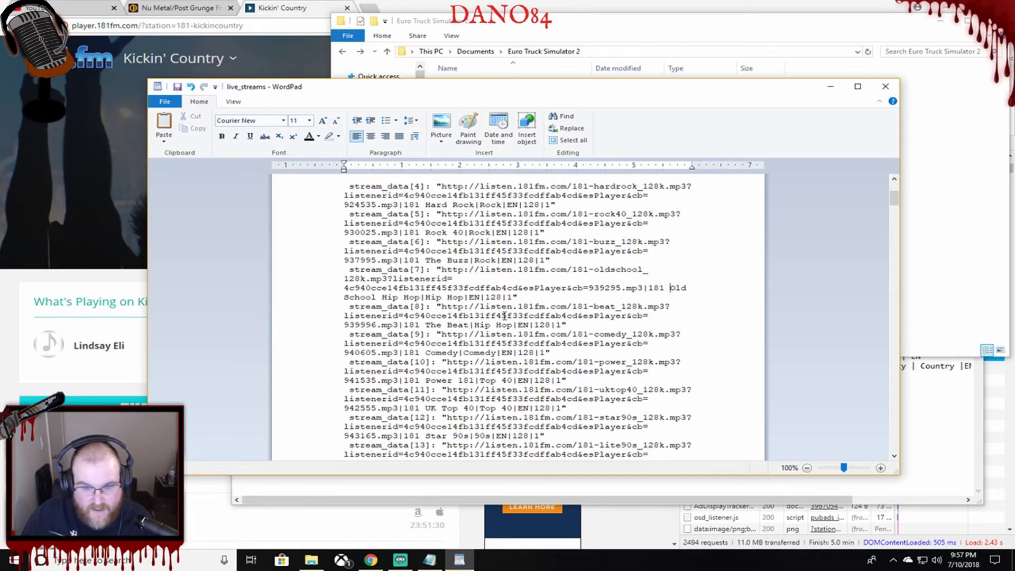
pyautogui.scroll(-2, 459, 325)
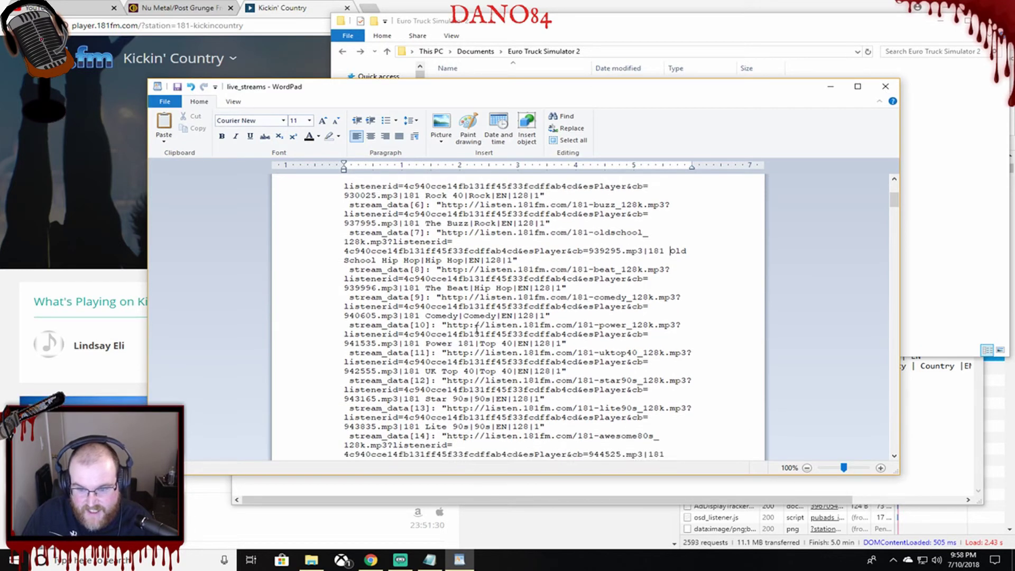
pyautogui.scroll(-3, 477, 329)
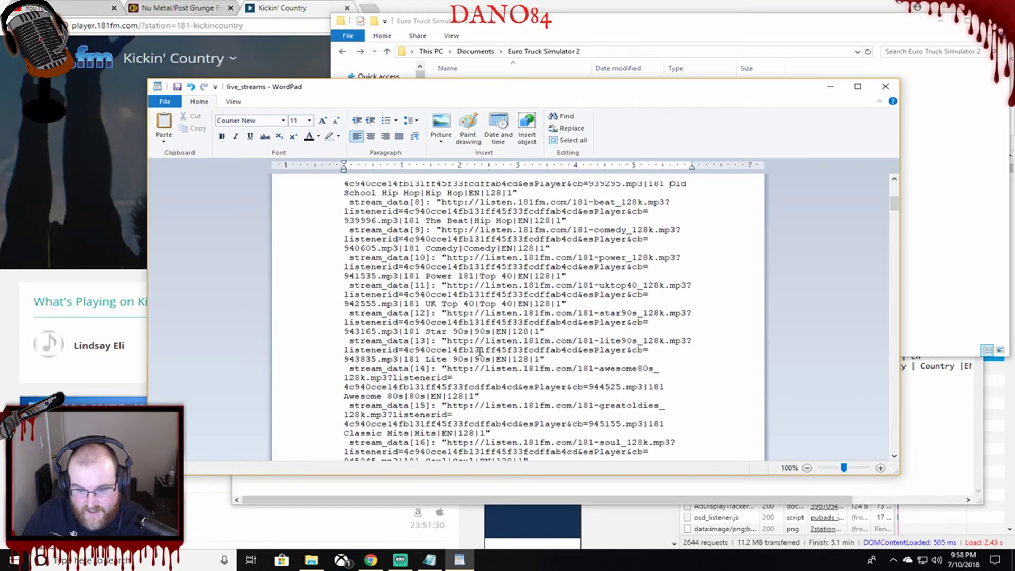
pyautogui.scroll(-1, 492, 344)
pyautogui.scroll(-1, 510, 353)
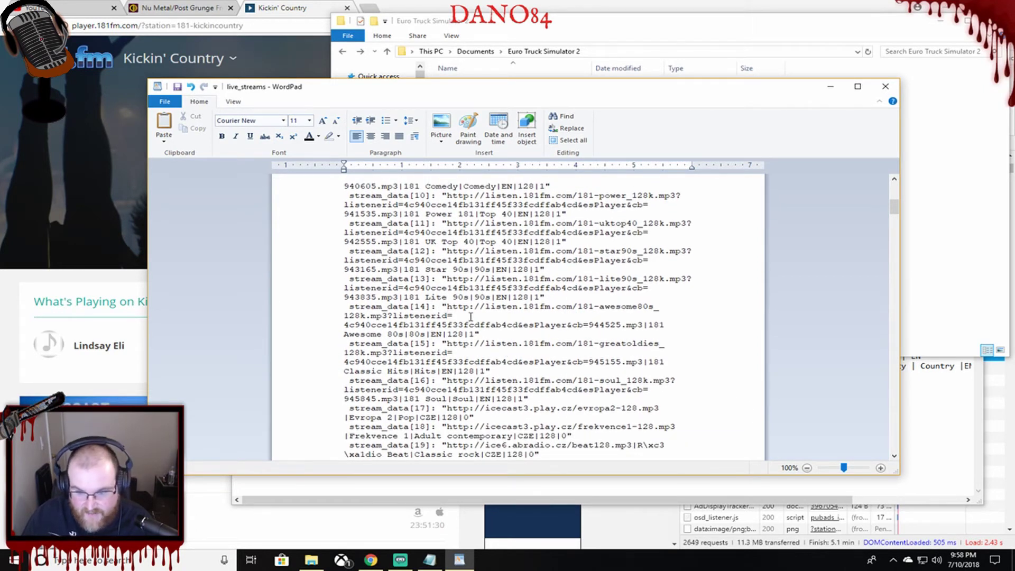
pyautogui.scroll(-2, 471, 317)
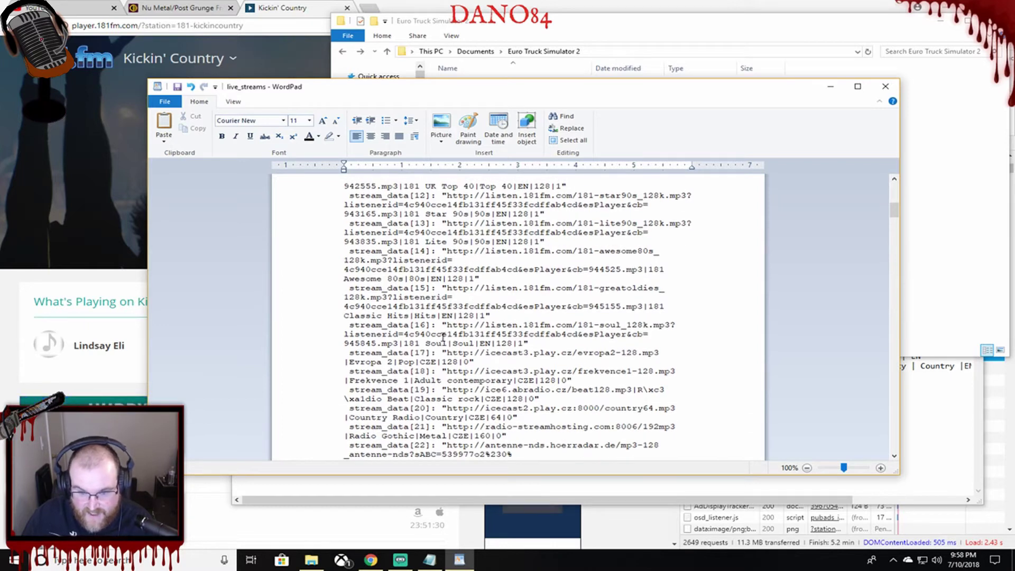
pyautogui.scroll(-2, 451, 332)
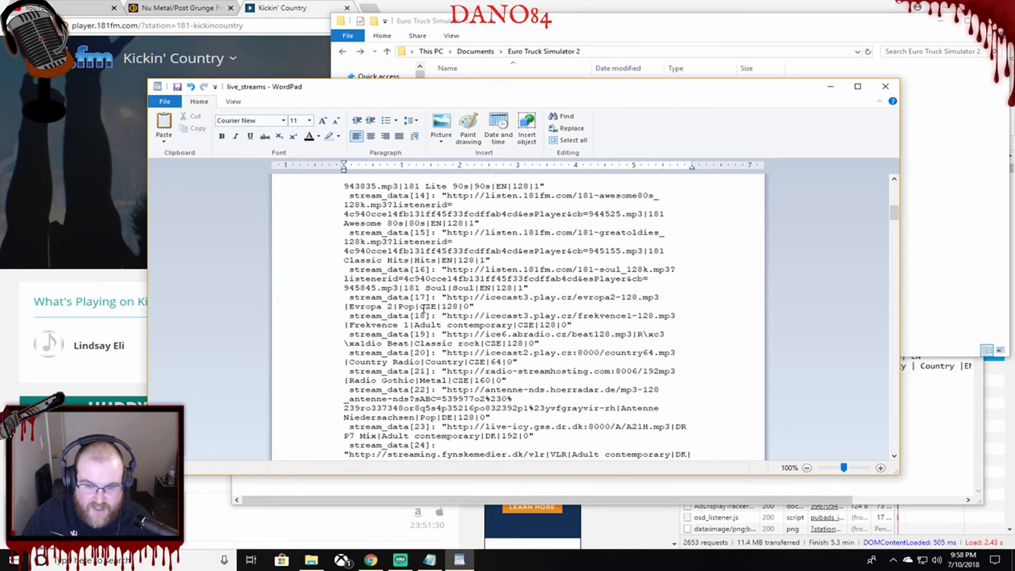
pyautogui.click(808, 26)
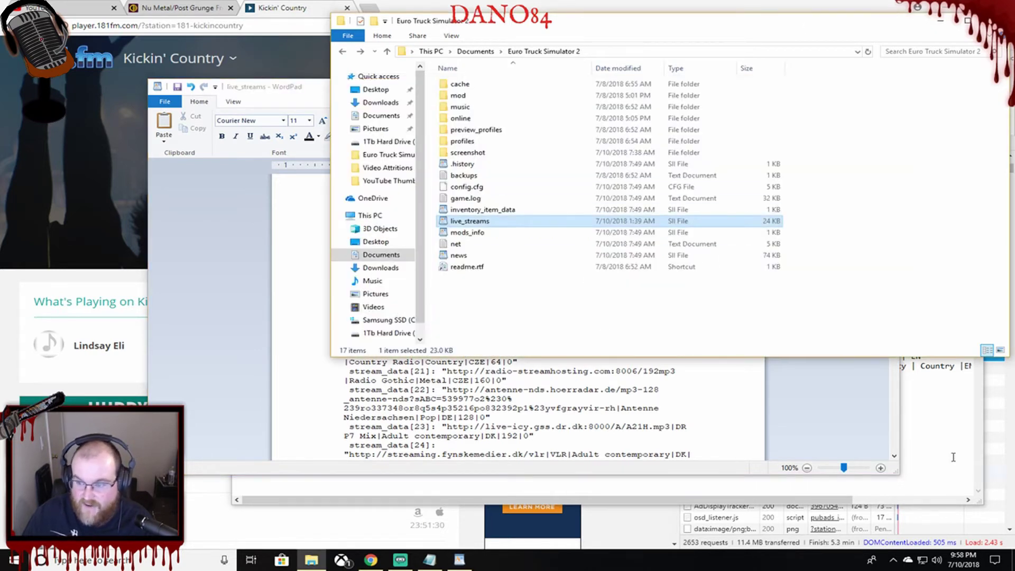
# Copy the 181FM Kickin' Country stream URL from the Euro Truck Stations notes into the clipboard.
pyautogui.click(954, 435)
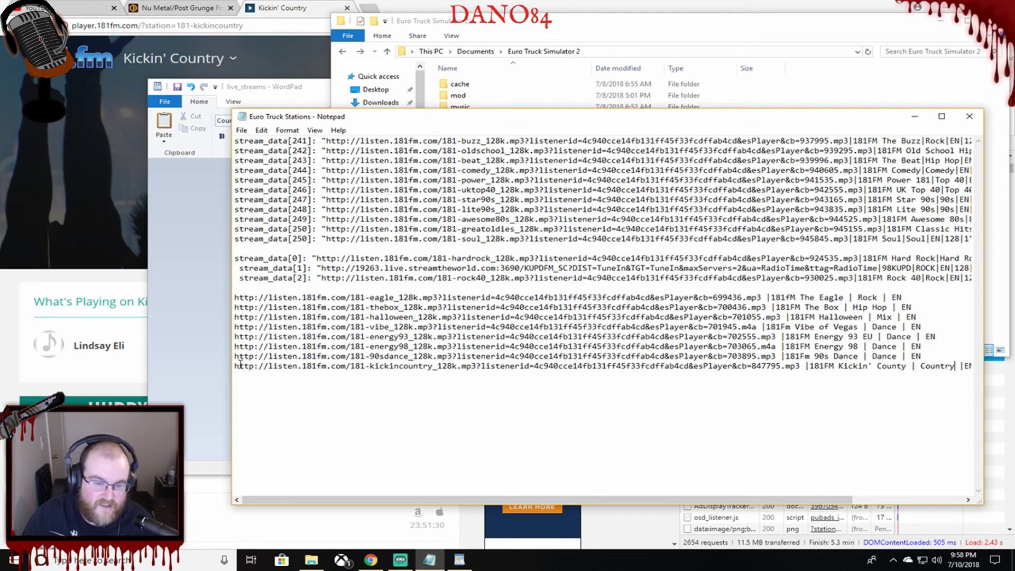
pyautogui.moveTo(234, 366); pyautogui.dragTo(804, 368)
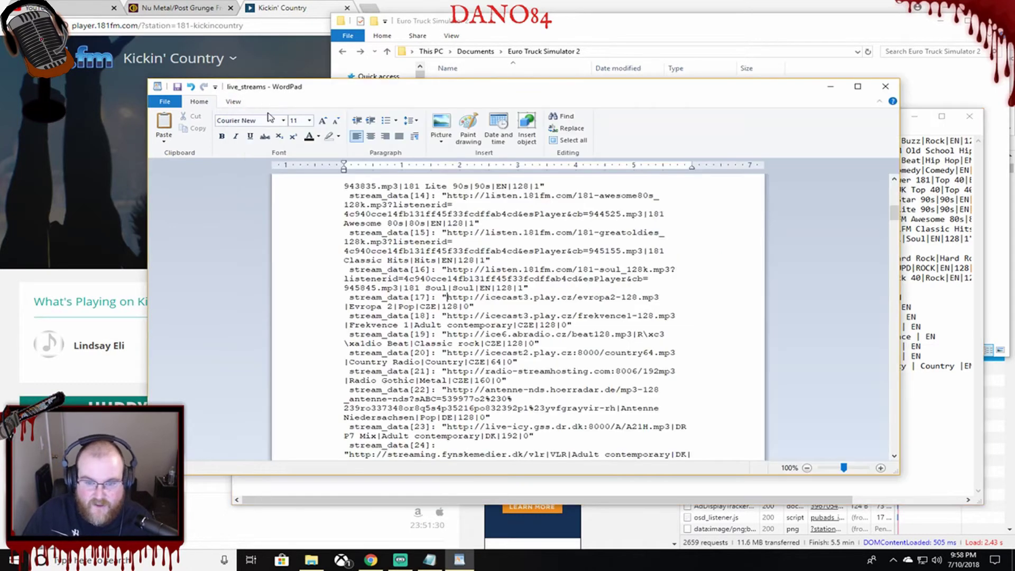
pyautogui.click(268, 102)
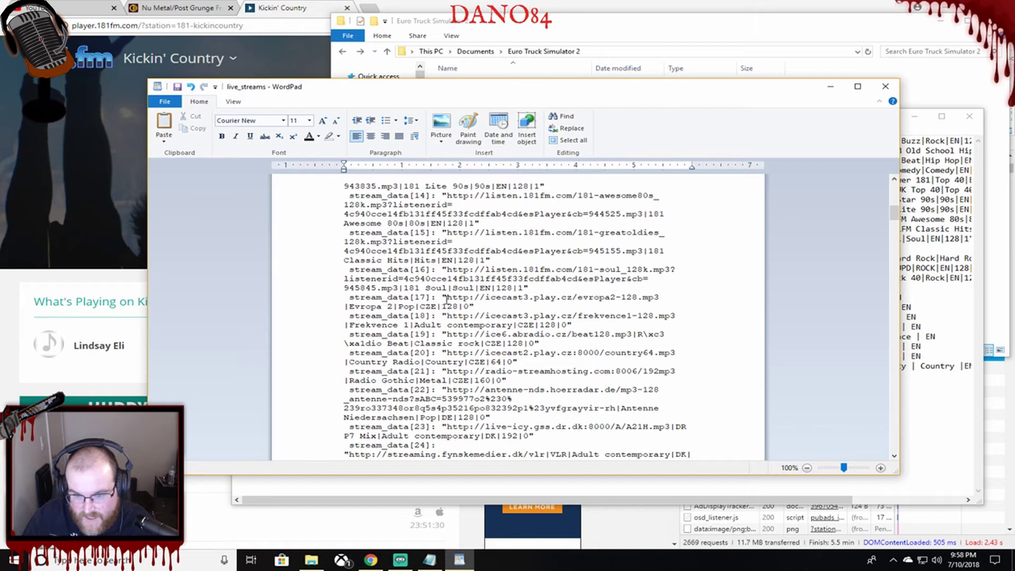
# Paste the Kickin' Country URL into stream_data[17] and set its genre to Country and language to EN.
pyautogui.moveTo(447, 298); pyautogui.dragTo(660, 296)
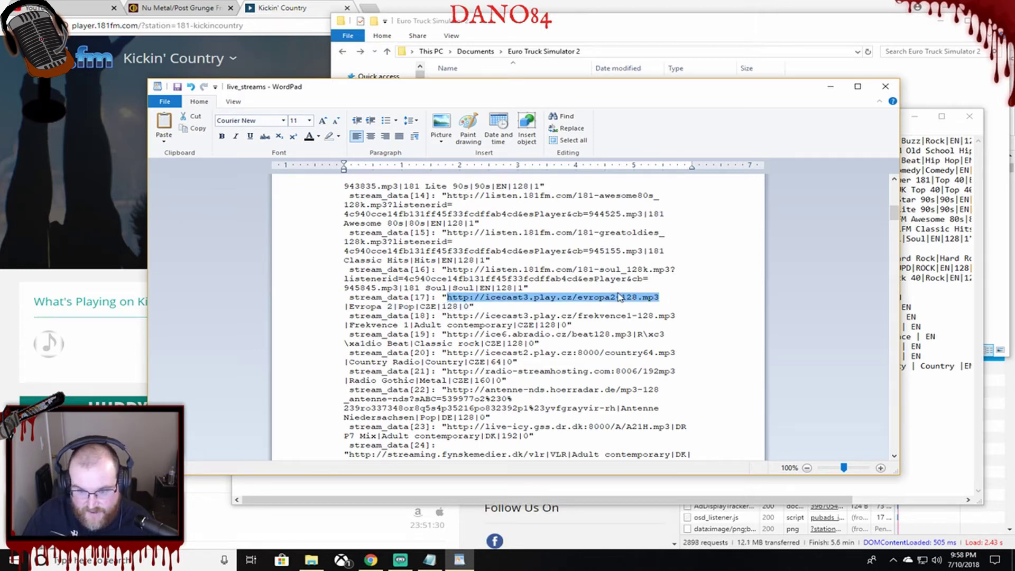
pyautogui.write('http://listen.181fm.com/181-kickincountry_128k.mp3?listenerid=4c940cce14fb131ff45f33fcdffab4cd&esPlayer&cb=847795.mp3')
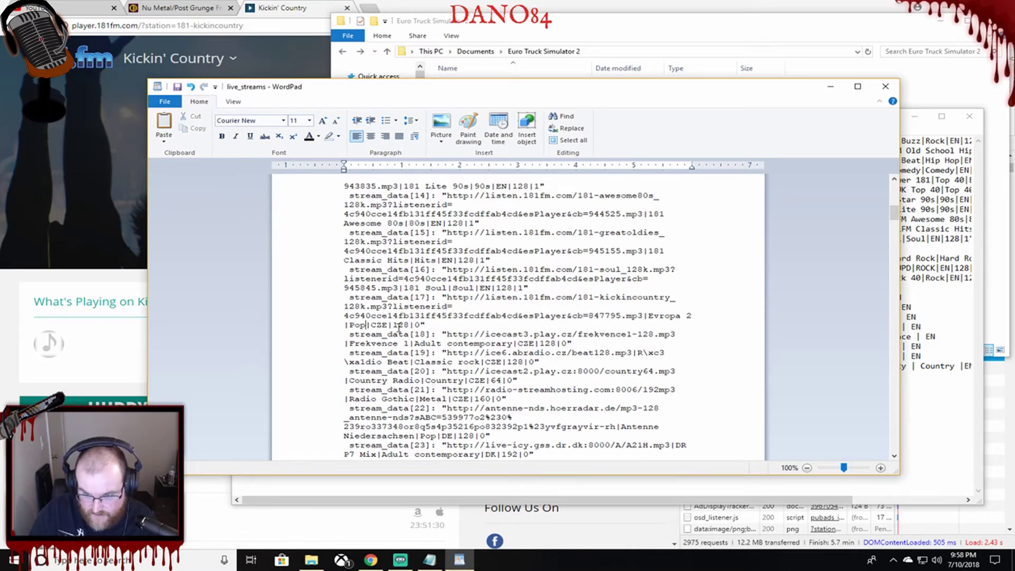
pyautogui.click(366, 324)
pyautogui.press('BackSpace')
pyautogui.press('BackSpace')
pyautogui.press('BackSpace')
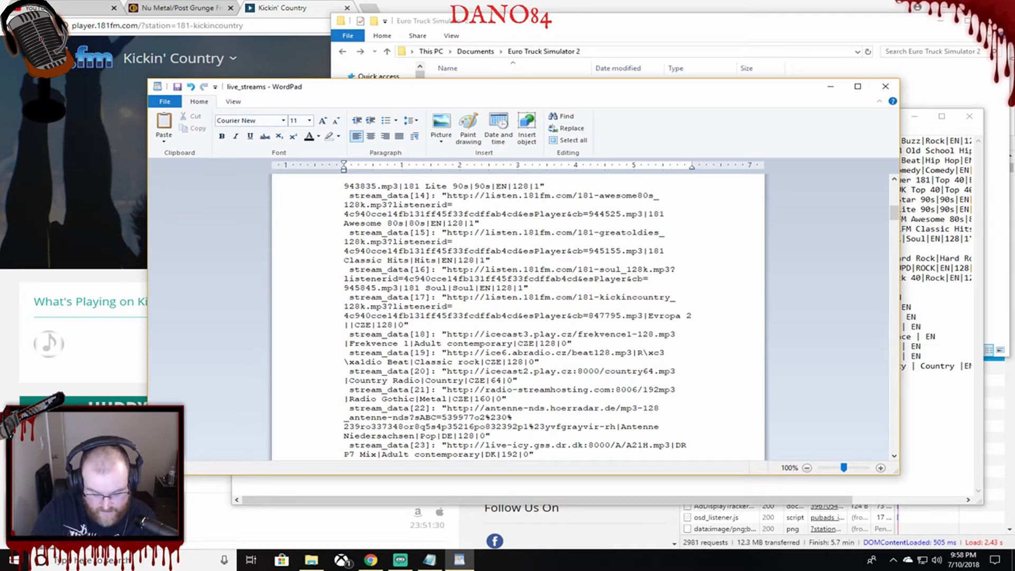
pyautogui.write('Country')
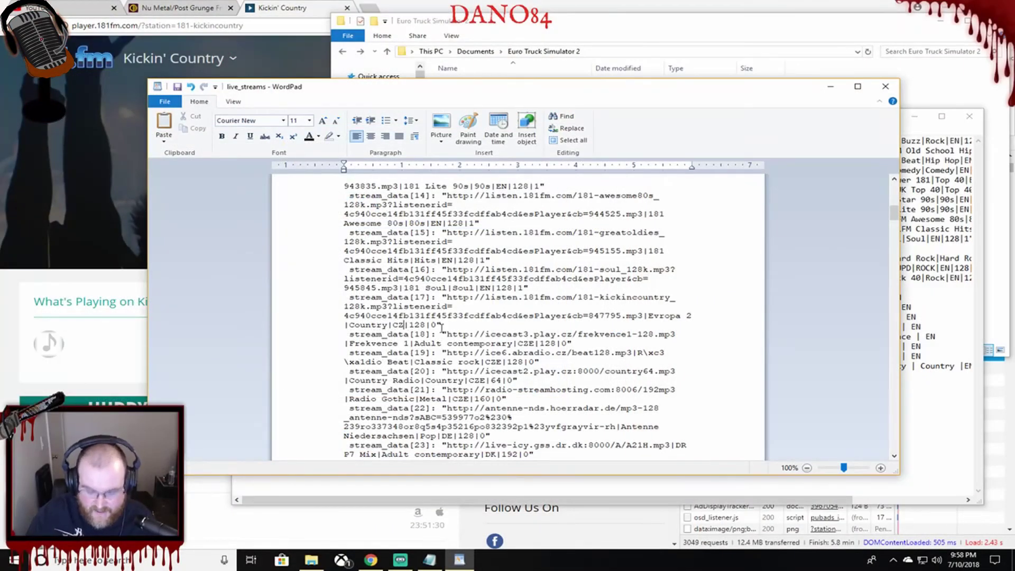
pyautogui.doubleClick(398, 324)
pyautogui.write('EN')
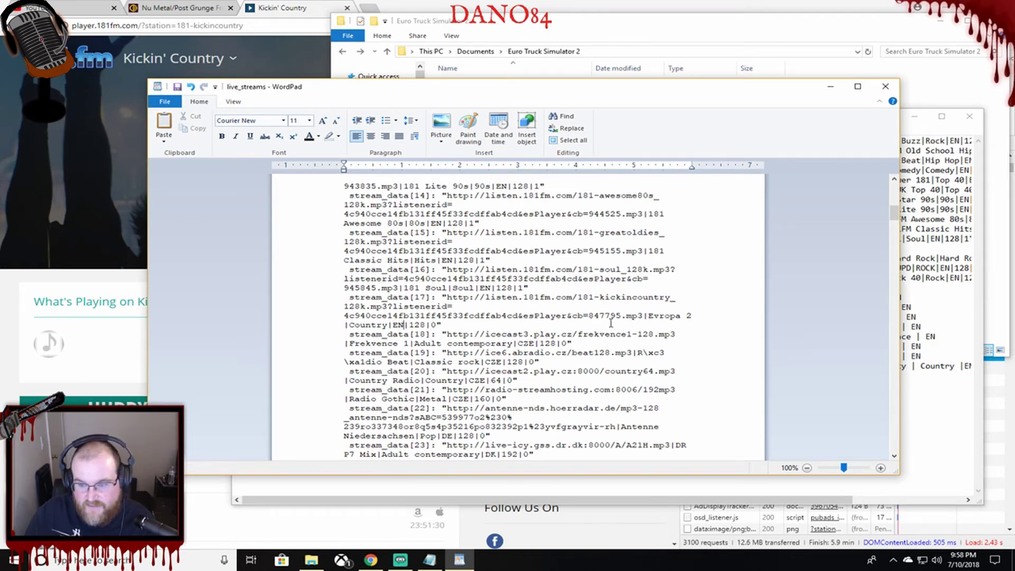
# Rename the stream_data[17] station from Evropa 2 to '181FM Kickin' Country'.
pyautogui.click(691, 316)
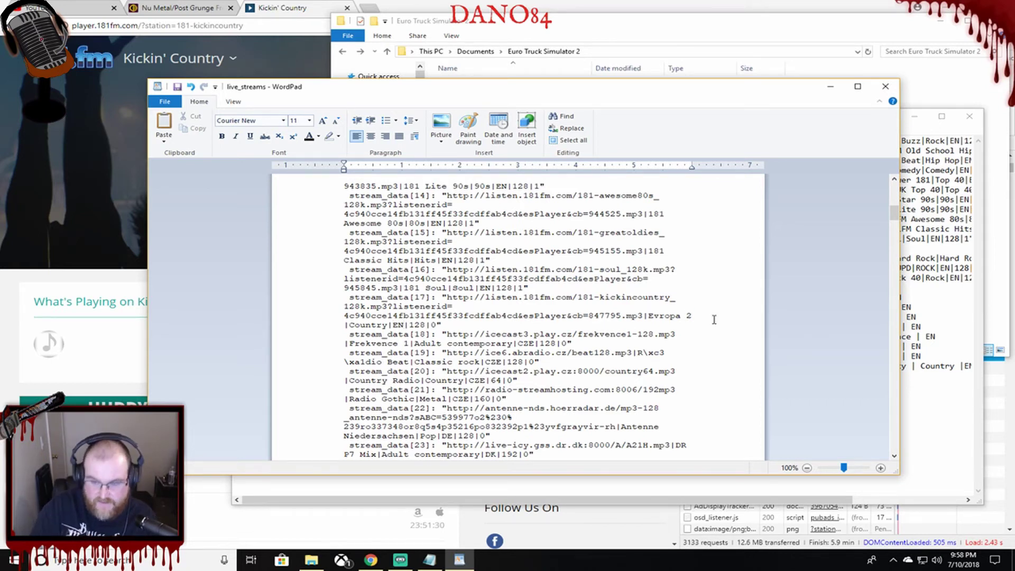
pyautogui.press('BackSpace')
pyautogui.press('BackSpace')
pyautogui.press('BackSpace')
pyautogui.press('BackSpace')
pyautogui.press('BackSpace')
pyautogui.press('BackSpace')
pyautogui.press('BackSpace')
pyautogui.press('BackSpace')
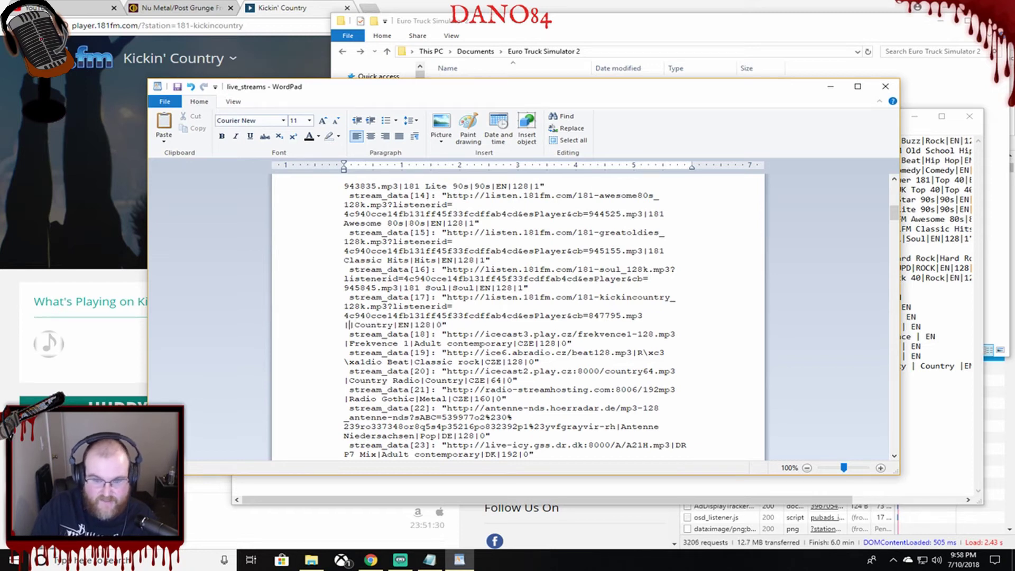
pyautogui.write('18')
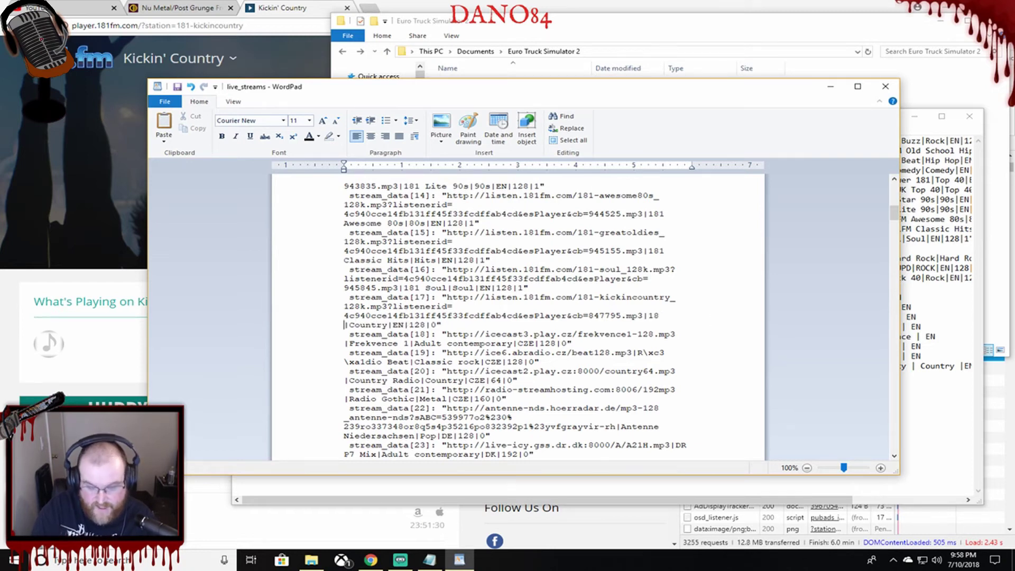
pyautogui.write('1Fm')
pyautogui.press('BackSpace')
pyautogui.write('M Kicki')
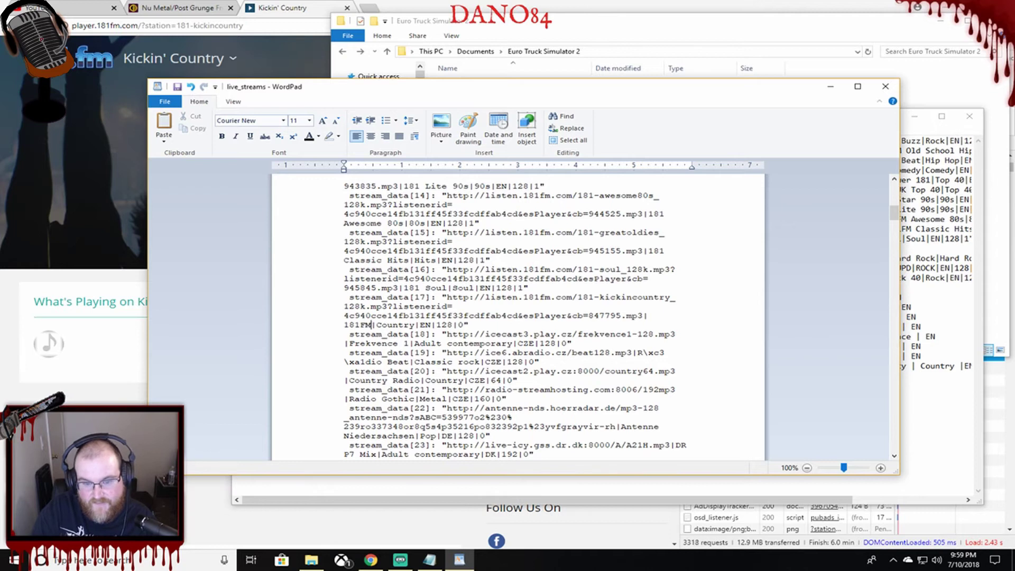
pyautogui.write("n' C")
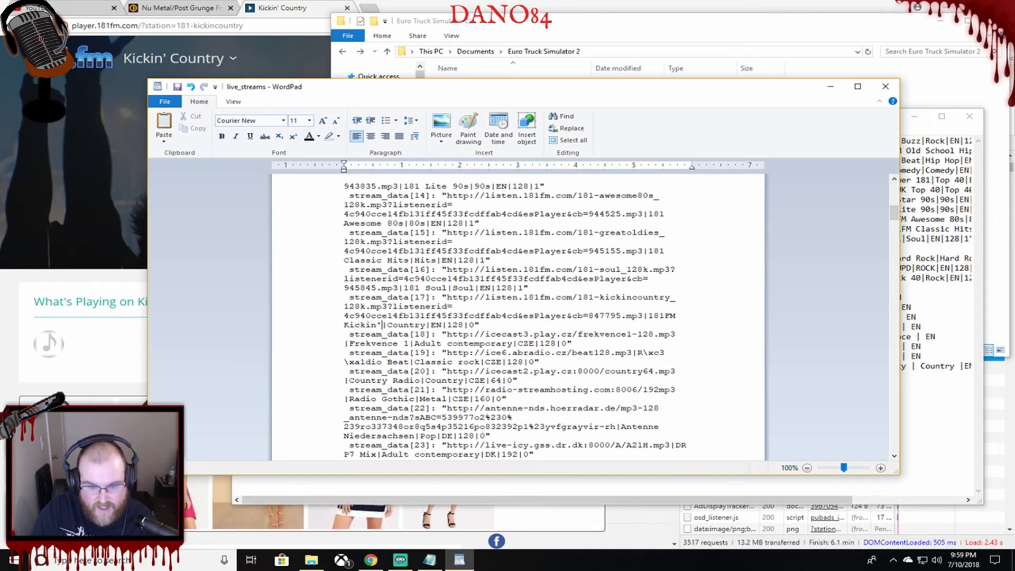
pyautogui.write('ountry')
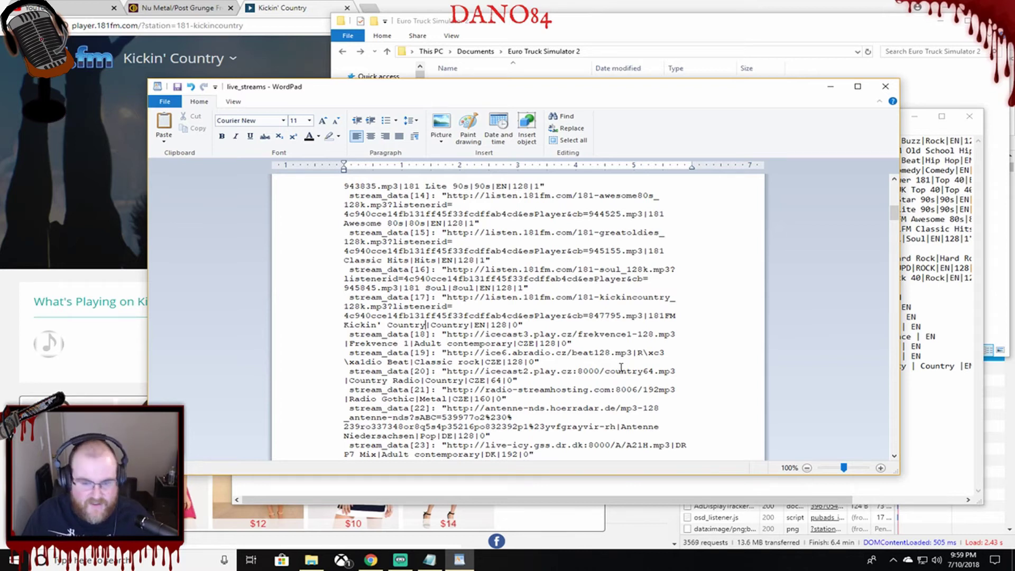
pyautogui.scroll(-5, 376, 222)
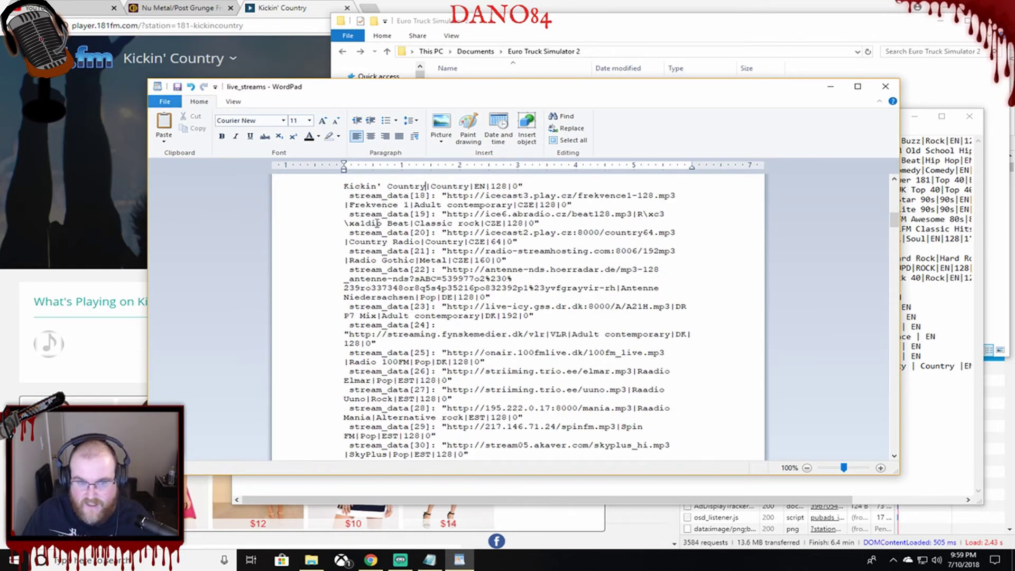
pyautogui.scroll(1, 470, 240)
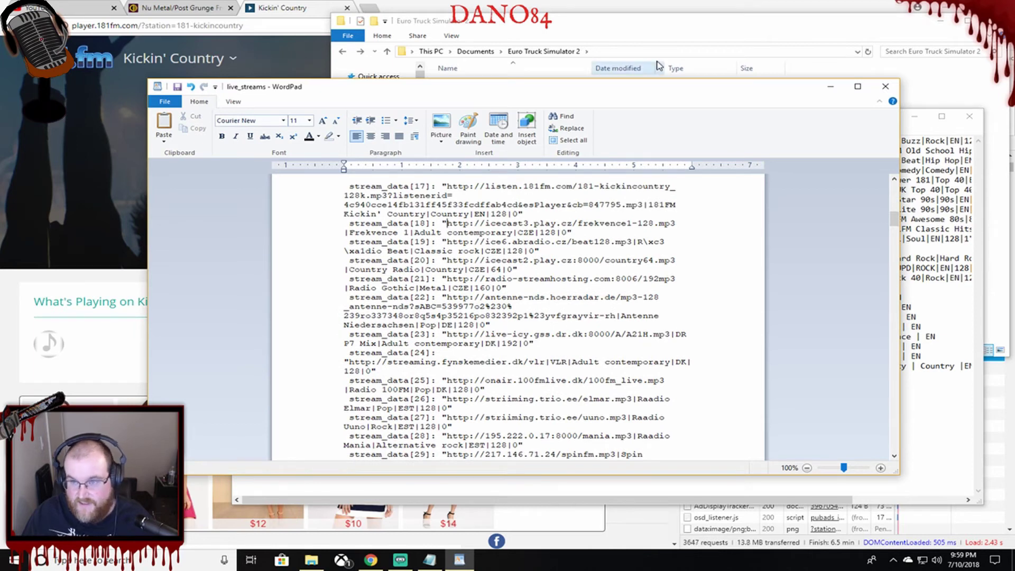
pyautogui.click(663, 27)
pyautogui.click(937, 403)
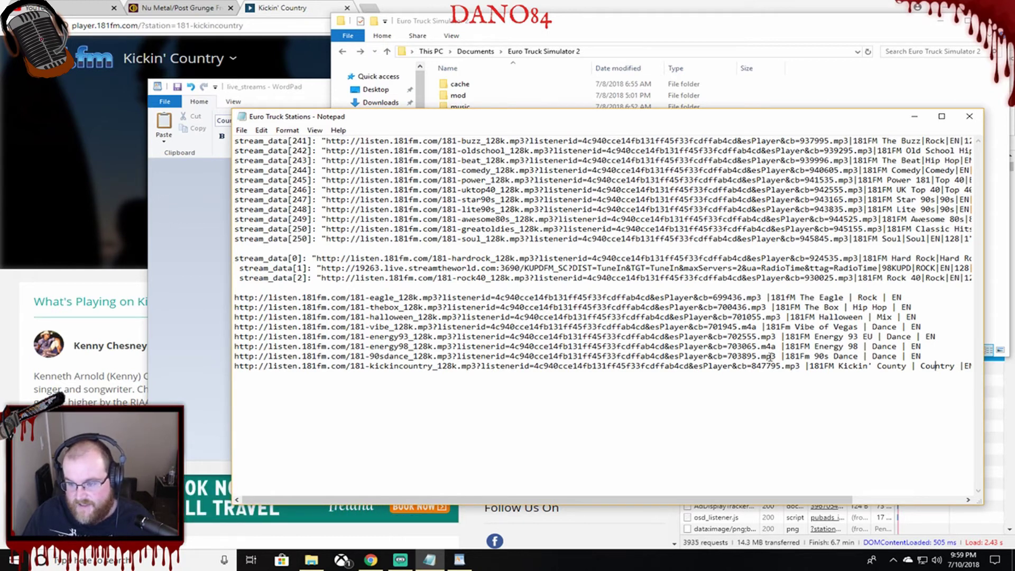
# Copy the 181FM 90s Dance stream URL from the Notepad notes.
pyautogui.moveTo(776, 359); pyautogui.dragTo(318, 354)
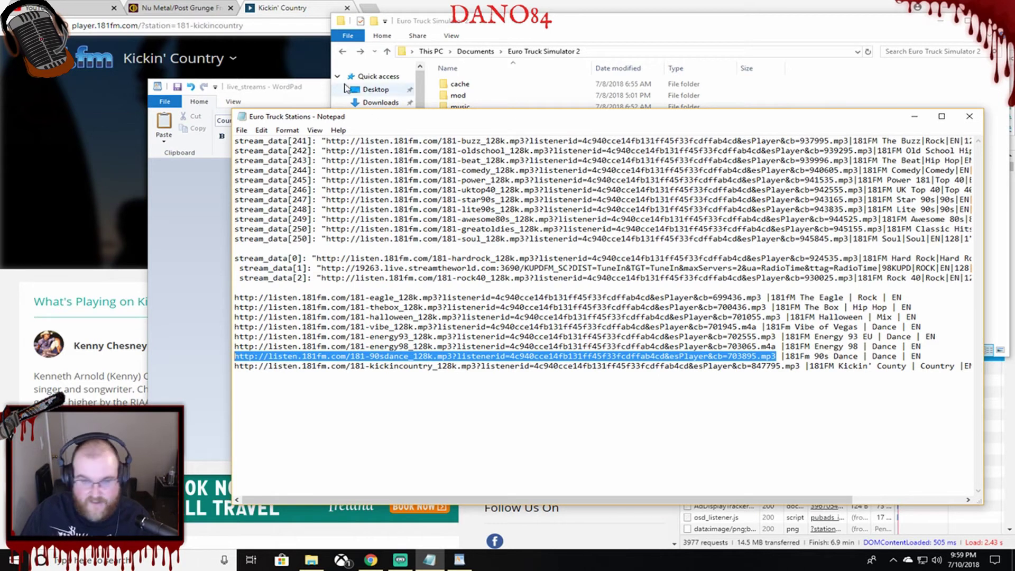
pyautogui.click(307, 86)
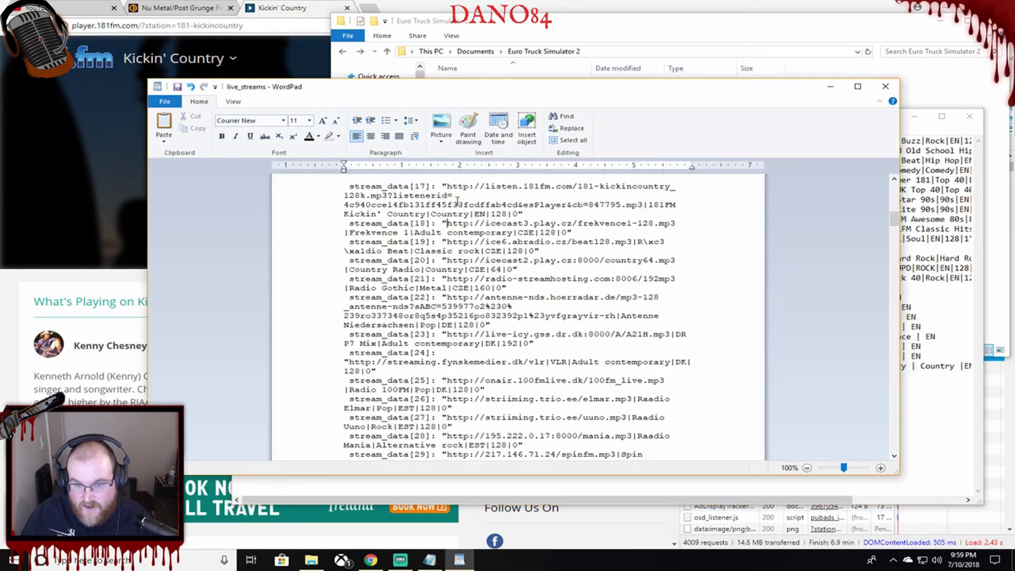
# Paste the 90s Dance URL into stream_data[18] and rename Frekvence 1 to '181FM 90s Dance'.
pyautogui.moveTo(447, 223); pyautogui.dragTo(649, 225)
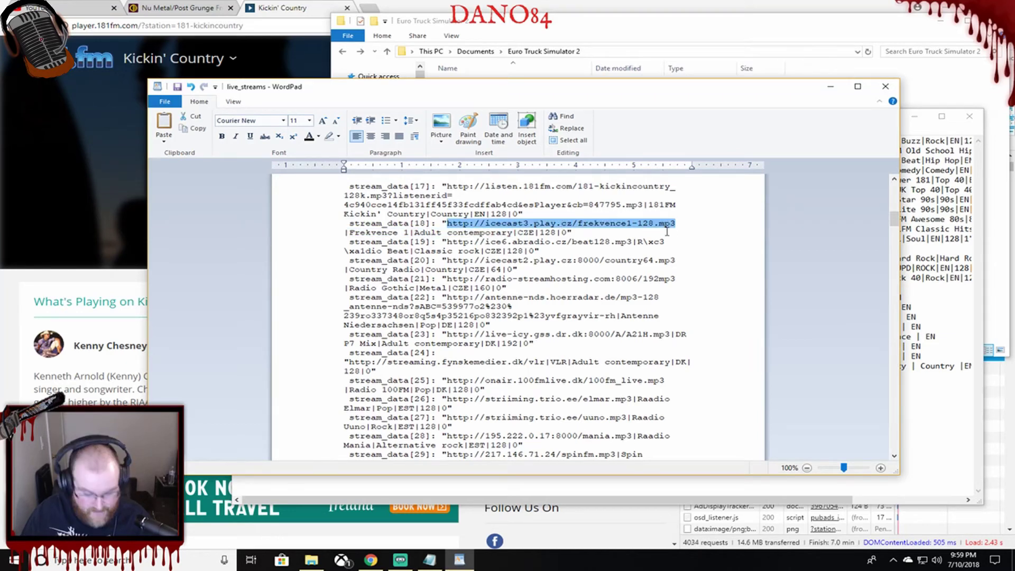
pyautogui.write('http://listen.181fm.com/181-90sdance_128k.mp3?listenerid=4c940cce14fb131ff45f33fcdffab4cd&esPlayer&cb=703895.mp3')
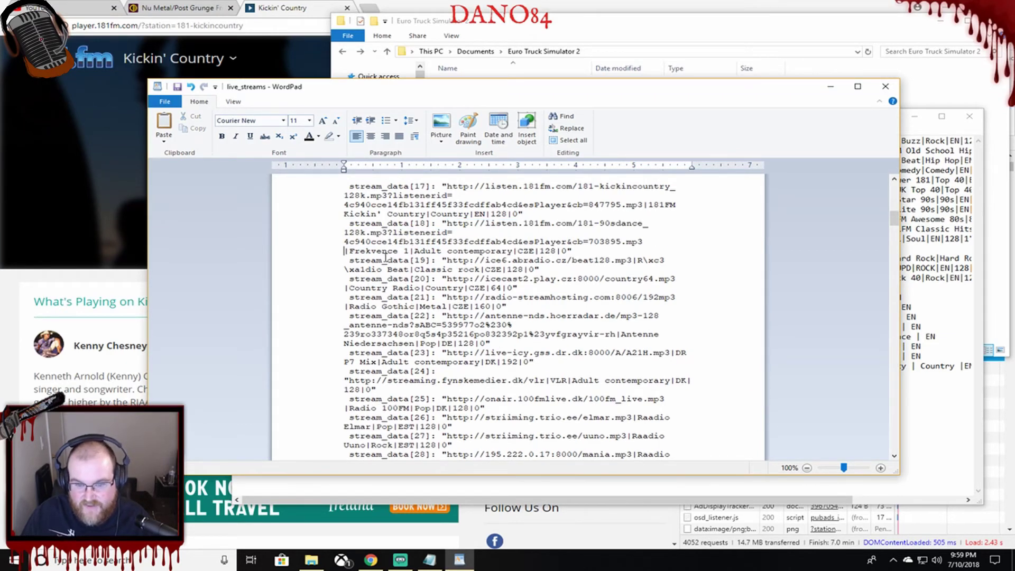
pyautogui.press('BackSpace')
pyautogui.press('BackSpace')
pyautogui.press('BackSpace')
pyautogui.press('BackSpace')
pyautogui.press('BackSpace')
pyautogui.press('BackSpace')
pyautogui.press('BackSpace')
pyautogui.press('BackSpace')
pyautogui.press('BackSpace')
pyautogui.press('BackSpace')
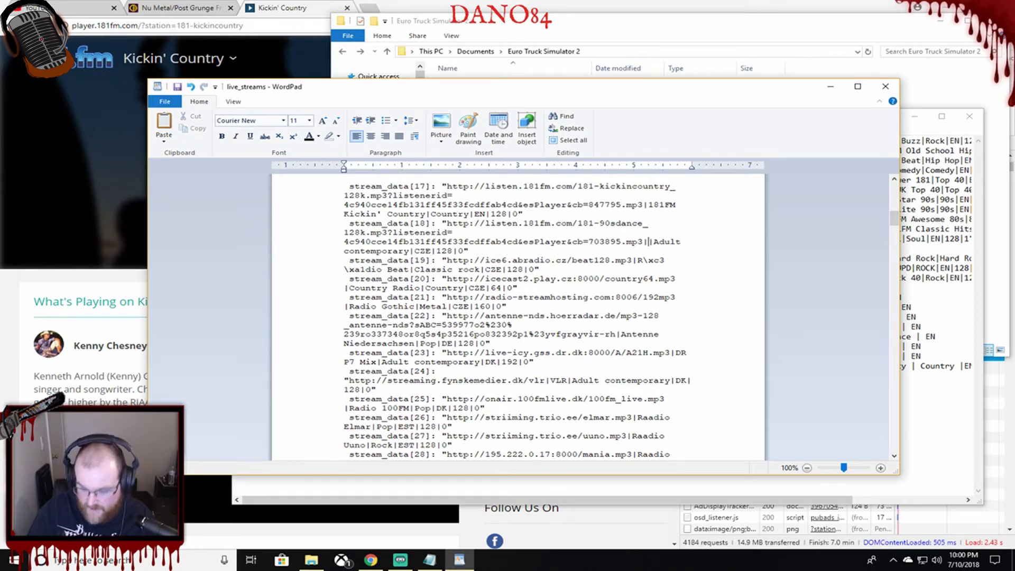
pyautogui.write('181FM')
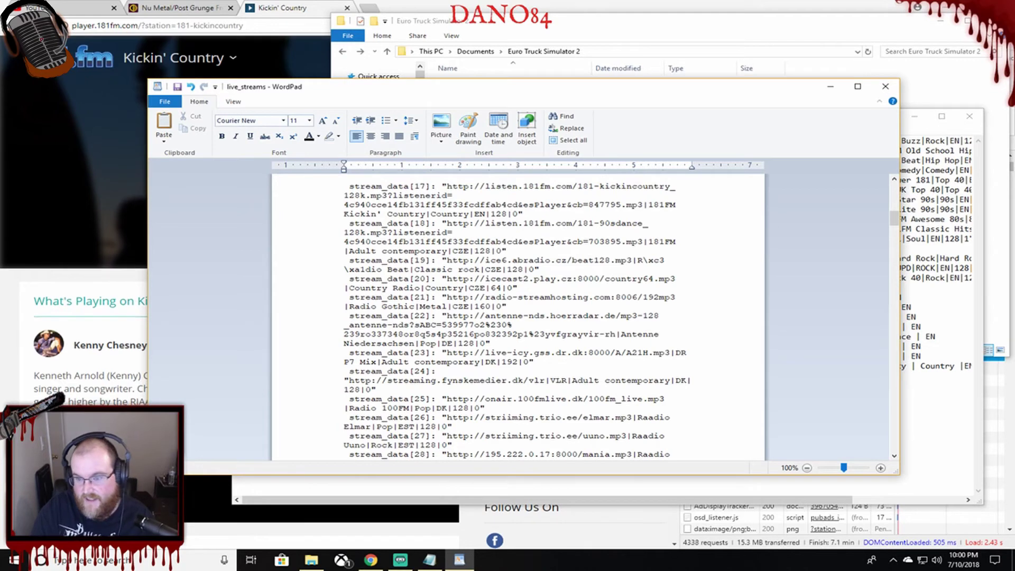
pyautogui.write(' 90s Dance|Dance|EN')
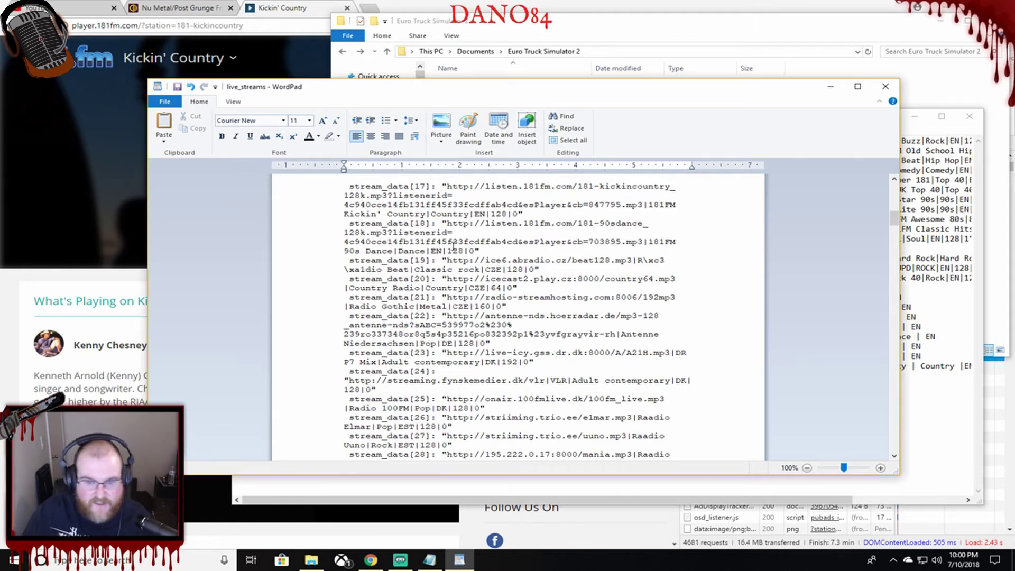
pyautogui.scroll(-2, 480, 230)
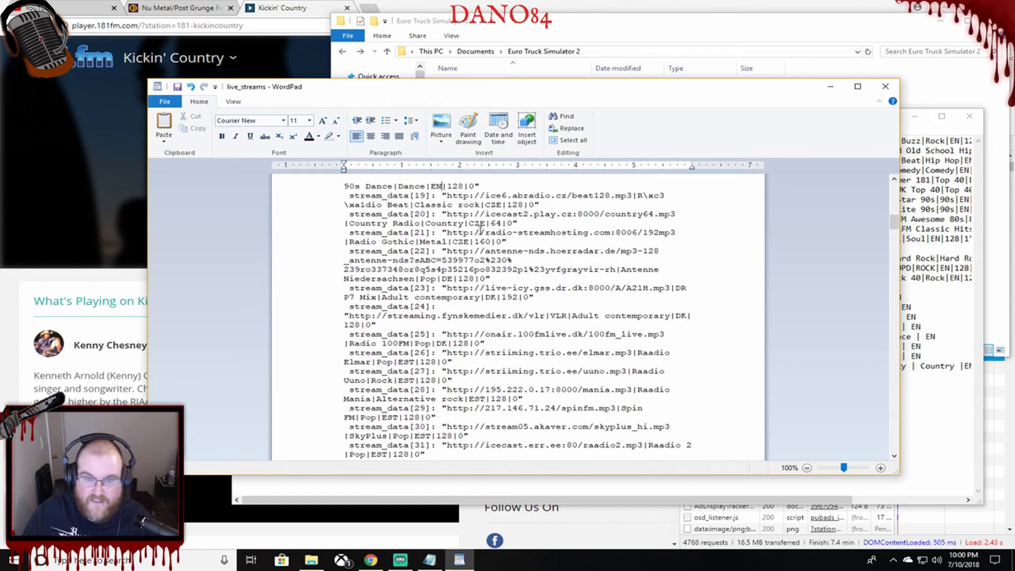
pyautogui.scroll(1, 463, 214)
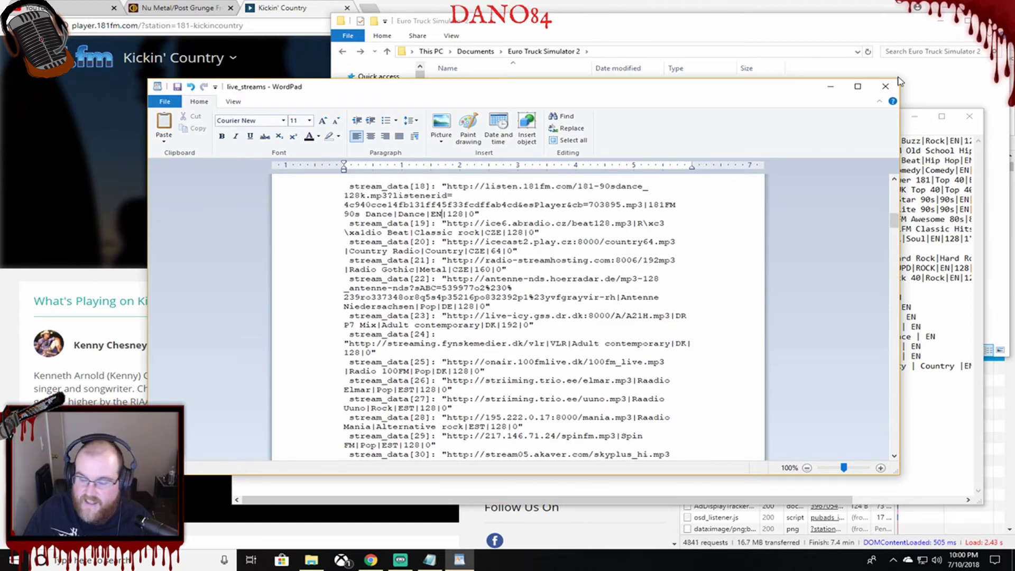
# Save the Euro Truck Stations notes and minimize WordPad, Notepad, File Explorer and Chrome.
pyautogui.click(829, 86)
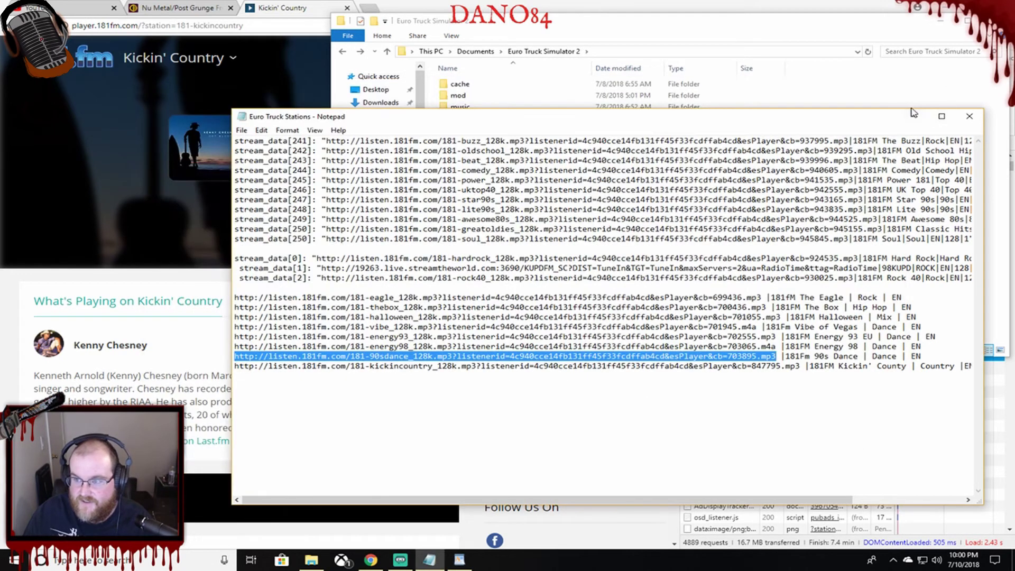
pyautogui.click(260, 131)
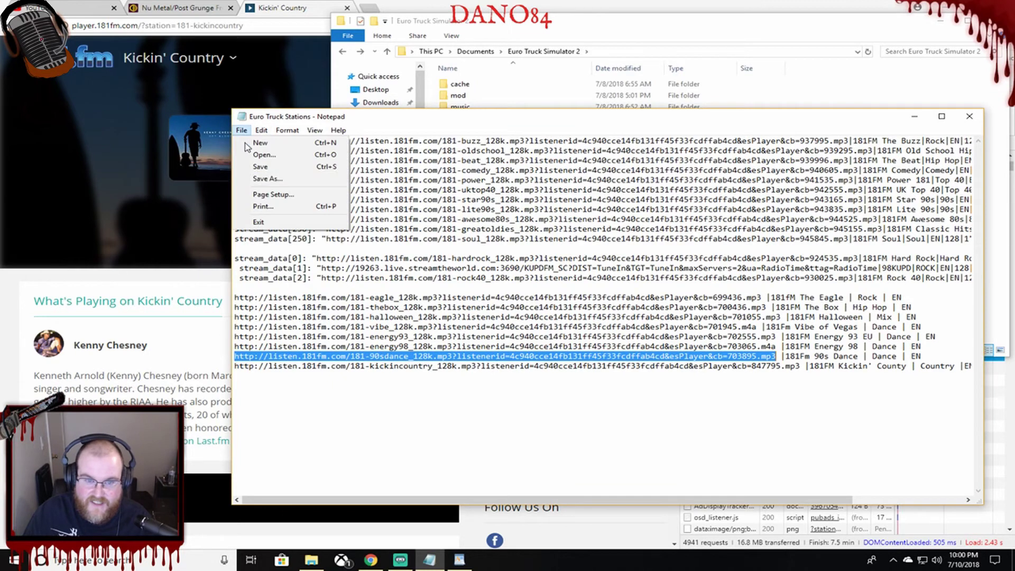
pyautogui.click(275, 168)
pyautogui.click(924, 120)
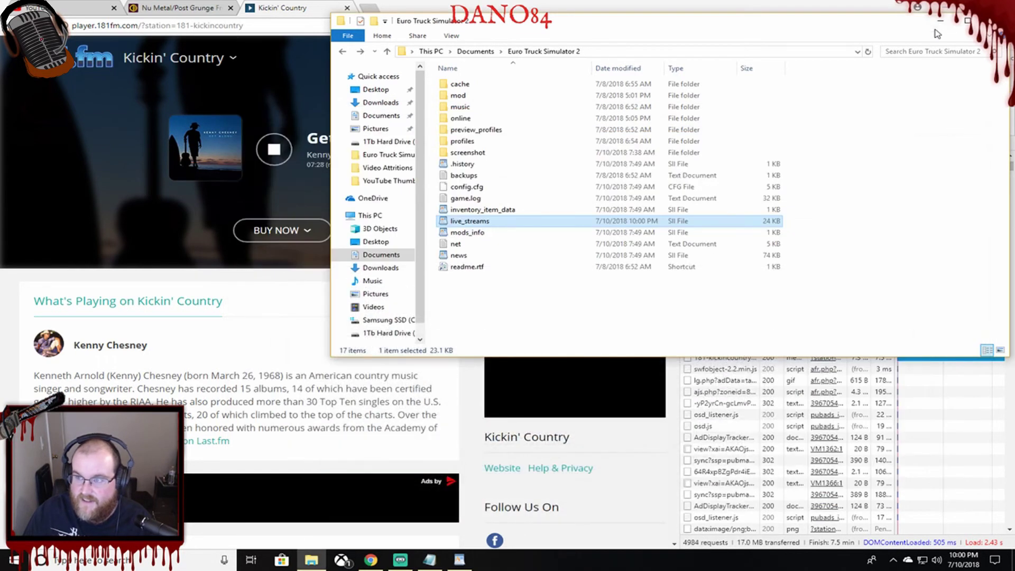
pyautogui.click(940, 21)
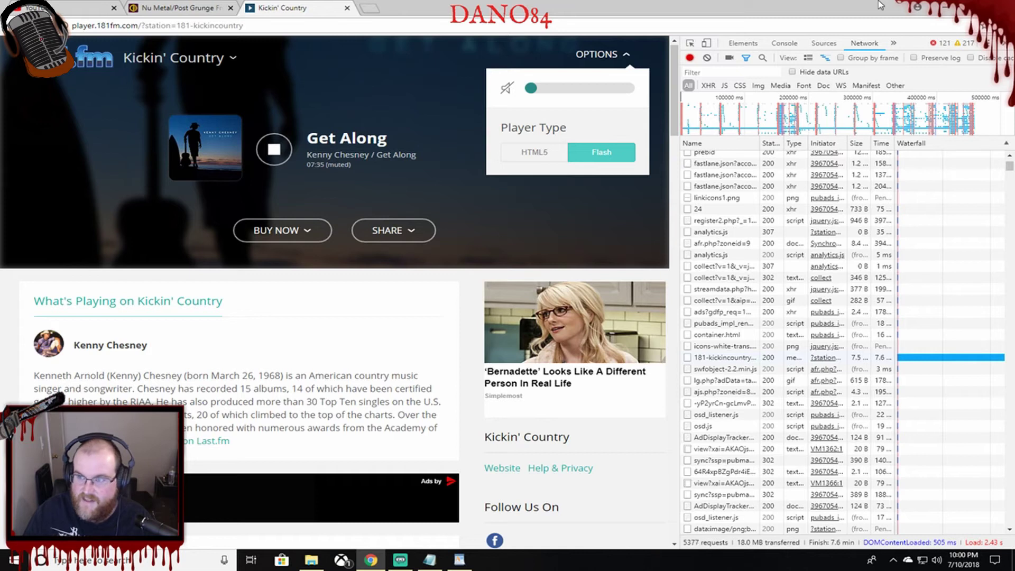
pyautogui.click(946, 8)
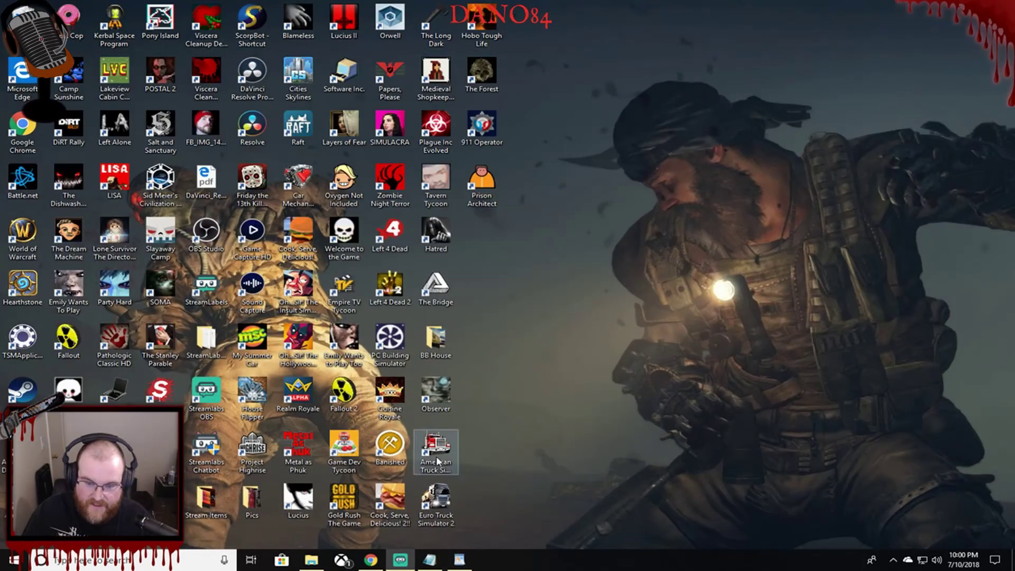
# Launch Euro Truck Simulator 2 from its desktop shortcut and continue with the saved profile.
pyautogui.doubleClick(438, 502)
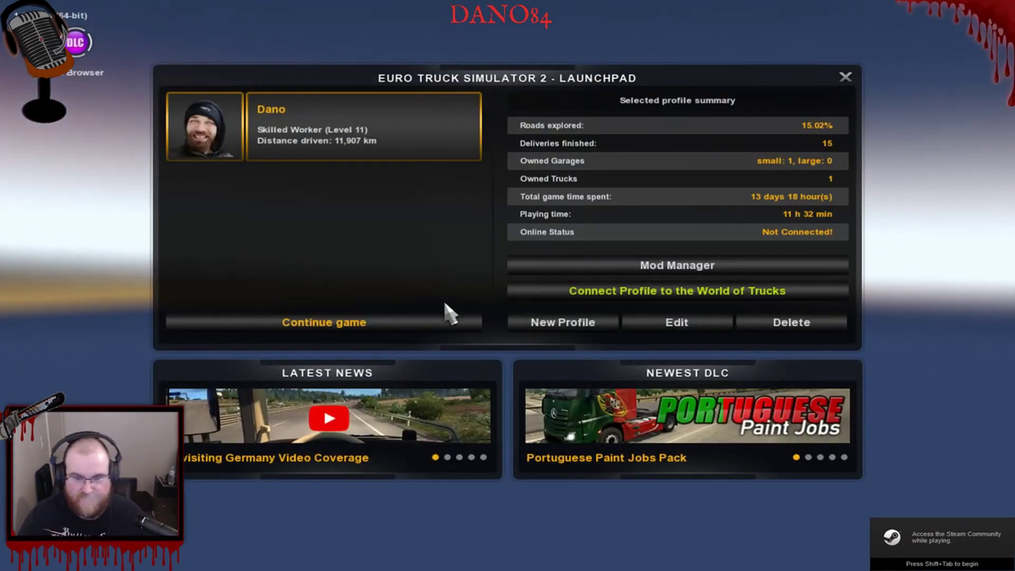
pyautogui.click(400, 323)
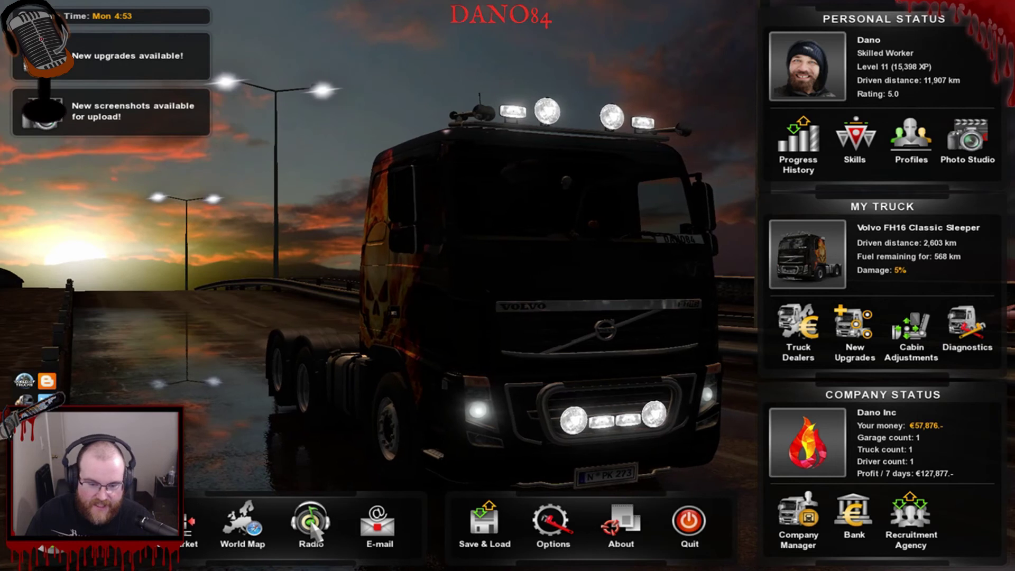
# Open the Radio Player from the main menu's Radio button.
pyautogui.click(311, 520)
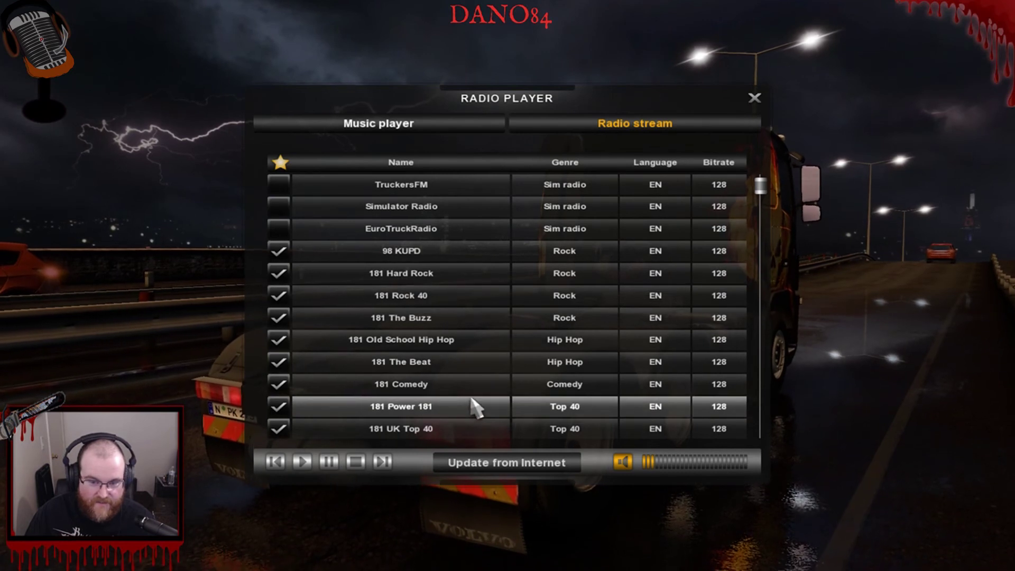
# Find 181FM Kickin' Country in the station list and start it playing.
pyautogui.scroll(-5, 476, 394)
pyautogui.scroll(-2, 465, 277)
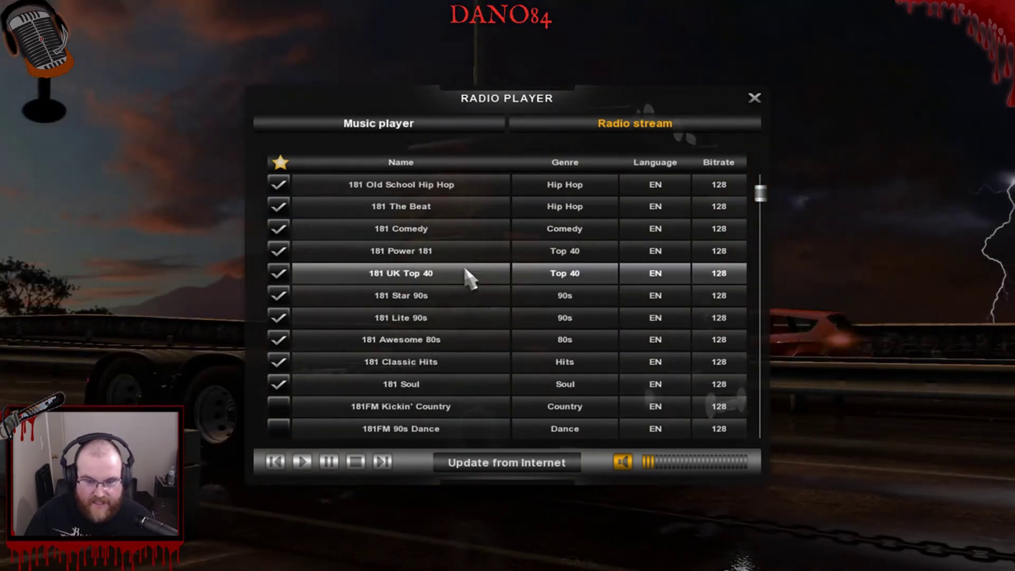
pyautogui.scroll(-1, 455, 349)
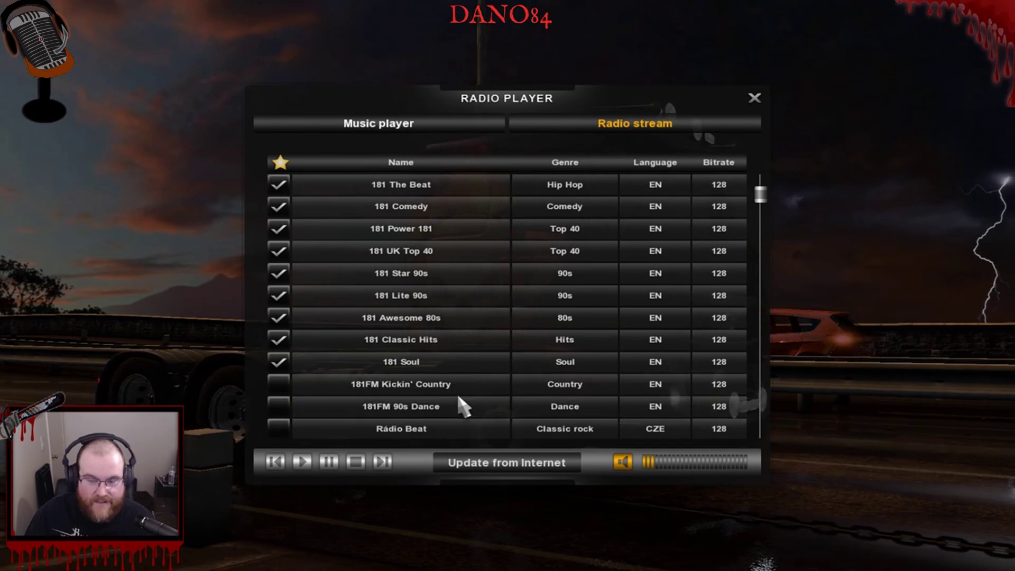
pyautogui.scroll(-1, 492, 344)
pyautogui.click(426, 363)
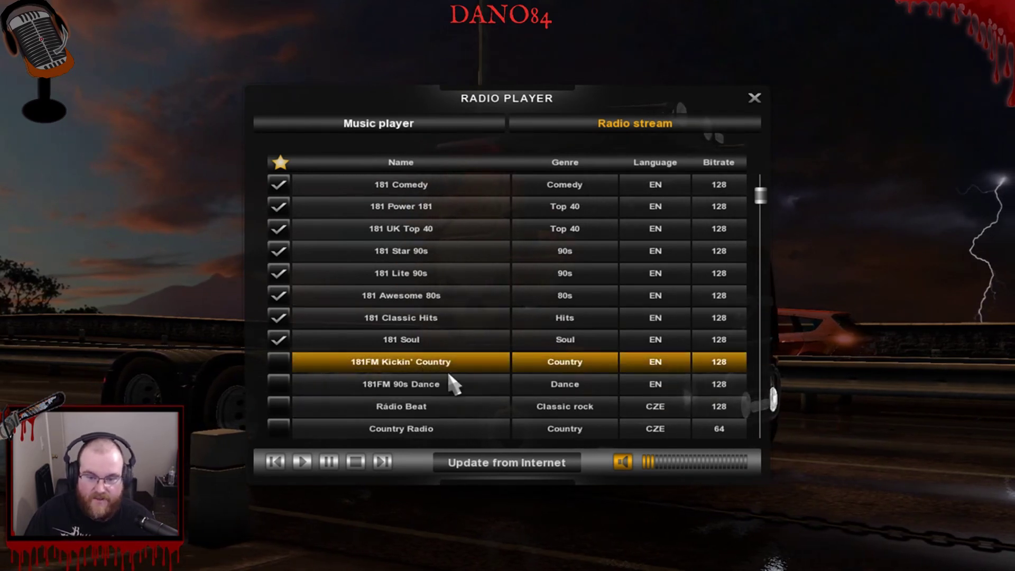
pyautogui.click(303, 461)
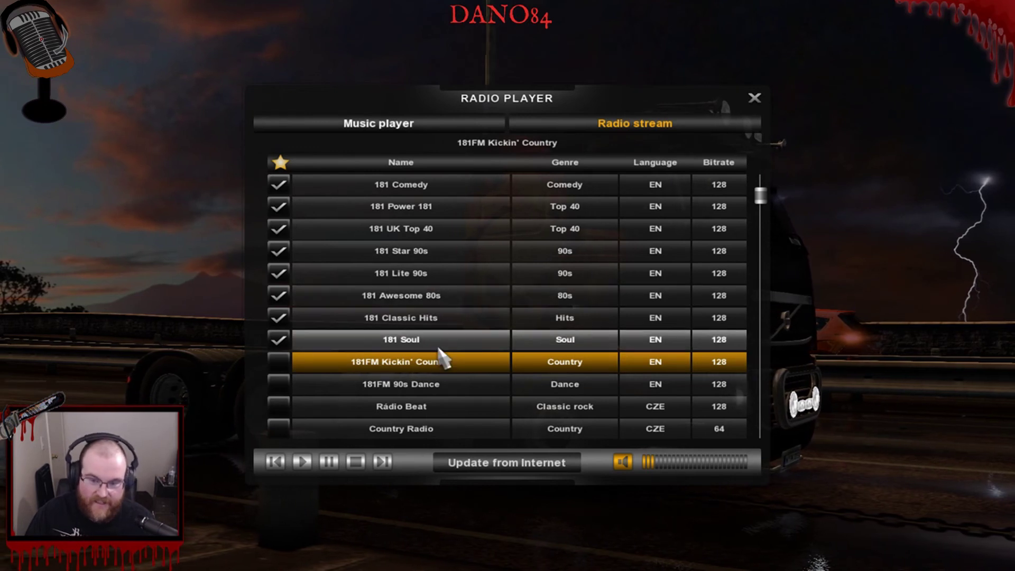
# Select 181FM 90s Dance, then mute and unmute the radio sound.
pyautogui.click(423, 390)
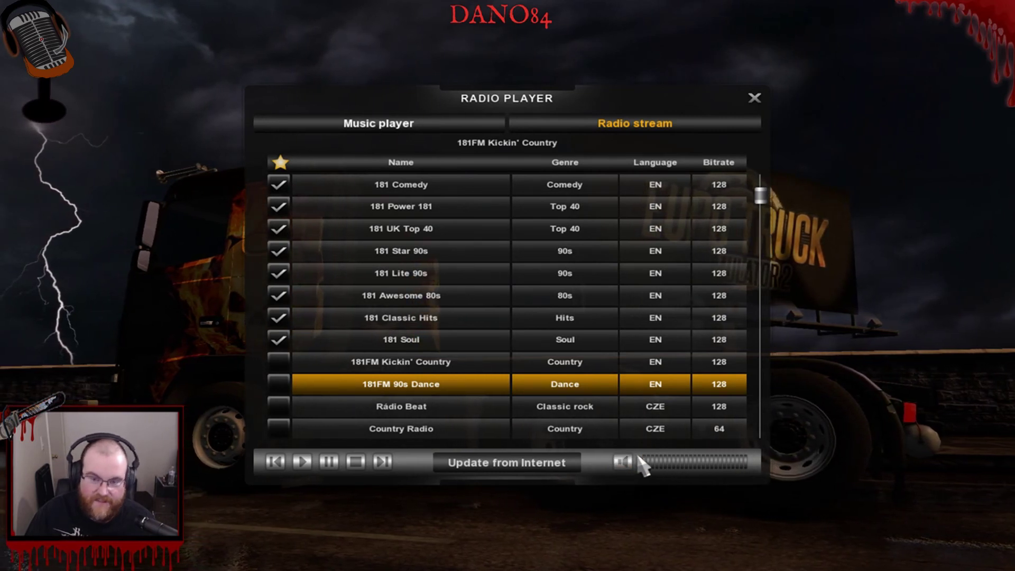
pyautogui.click(619, 462)
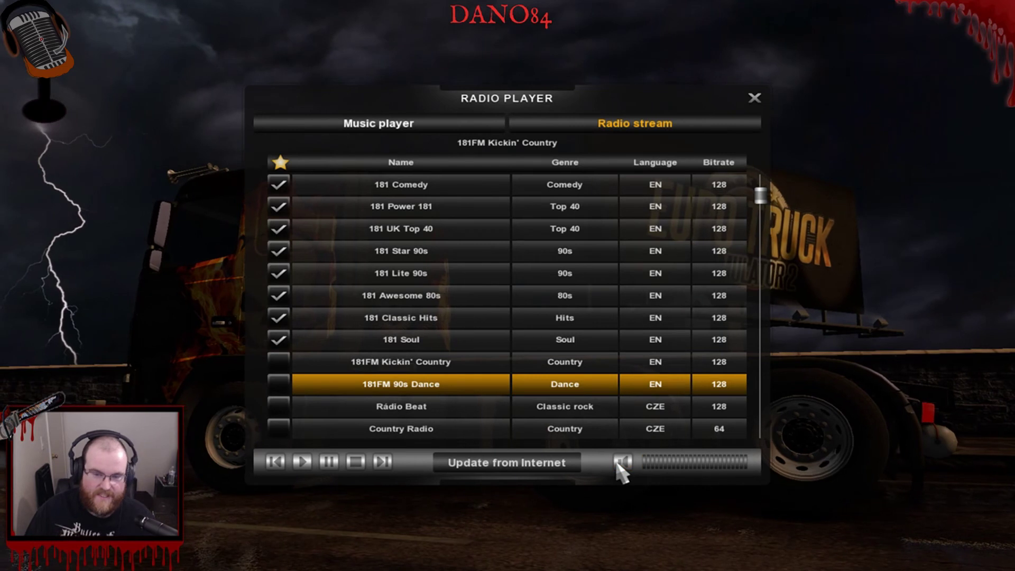
pyautogui.click(619, 462)
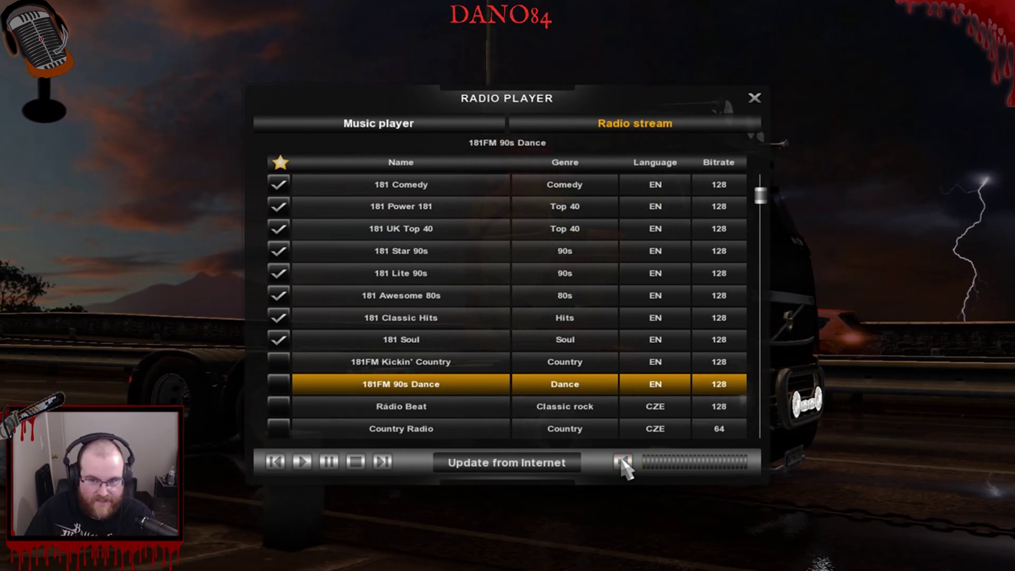
# Restore the radio sound with the speaker icon.
pyautogui.click(623, 462)
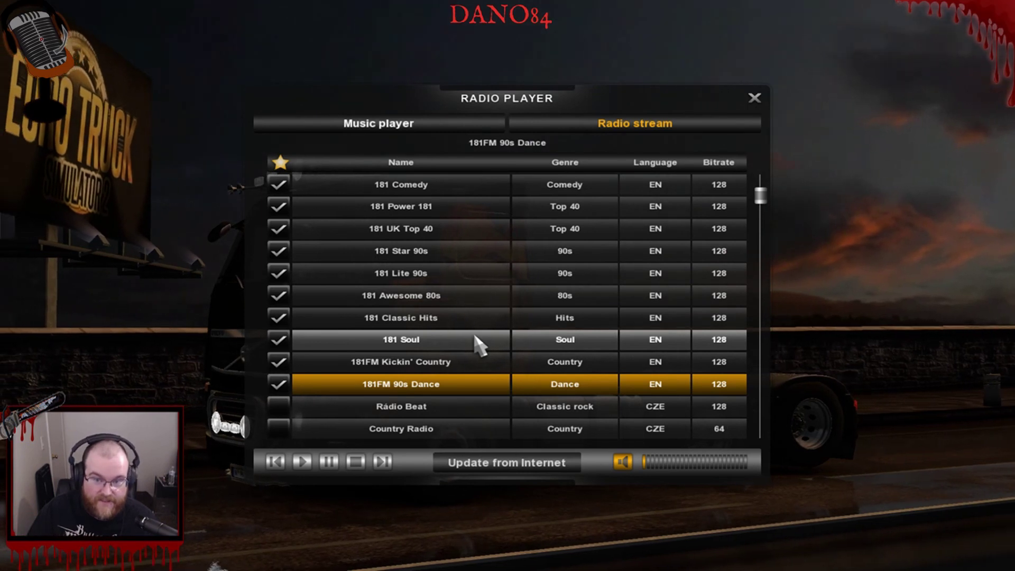
# Review the starred stations in the list, then close the Radio Player.
pyautogui.scroll(9, 479, 346)
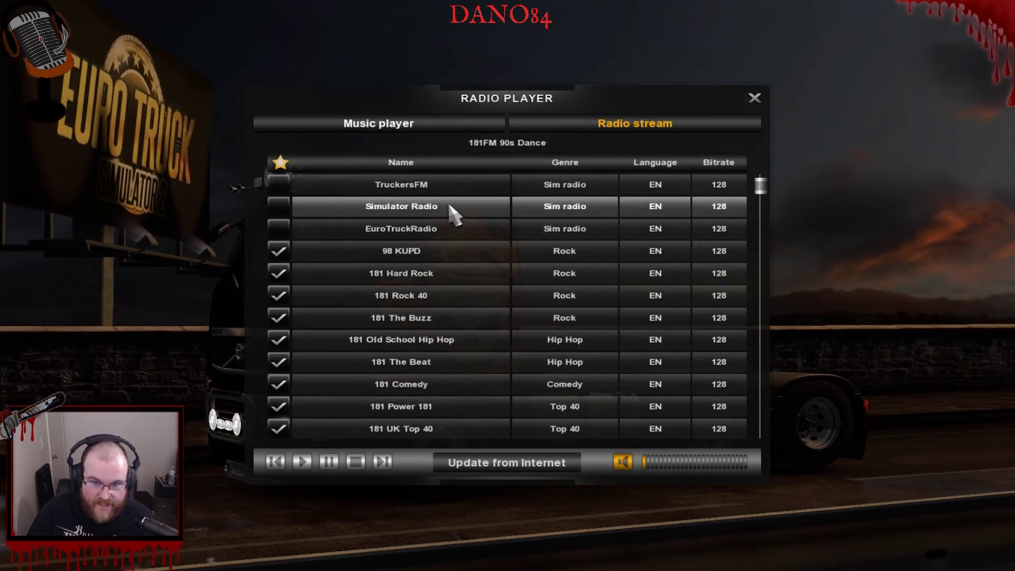
pyautogui.scroll(-9, 453, 386)
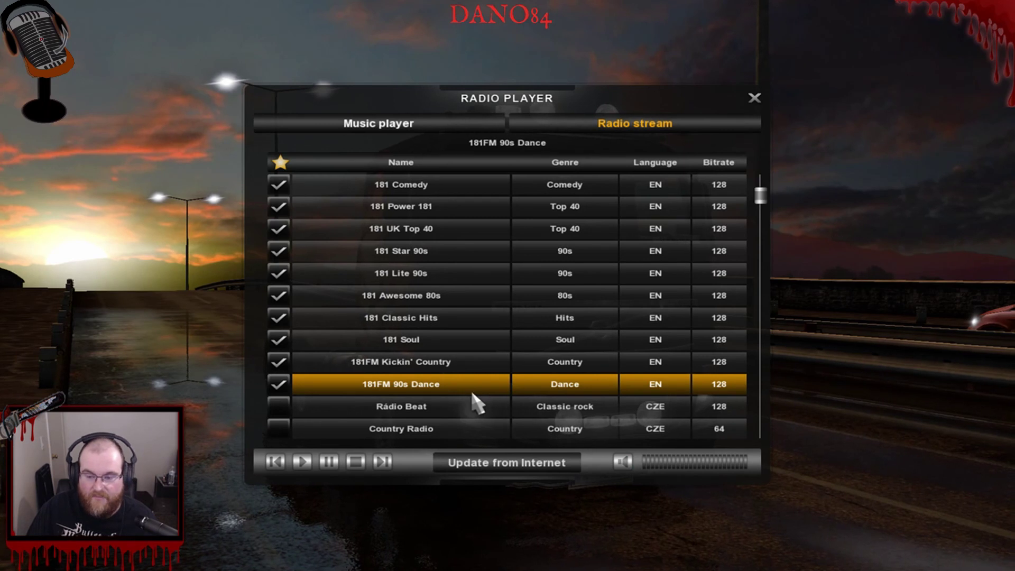
pyautogui.scroll(5, 479, 404)
pyautogui.scroll(3, 450, 219)
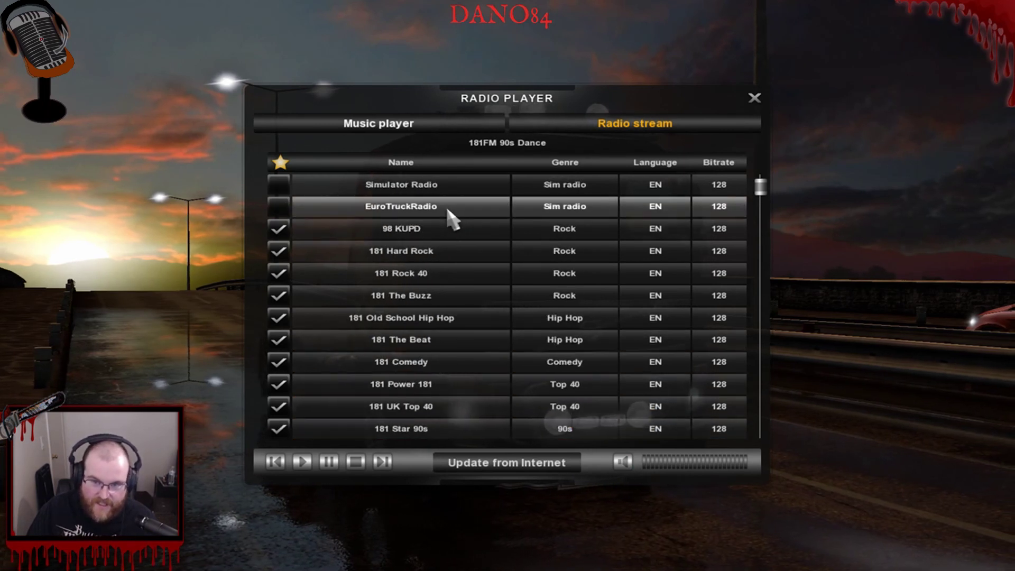
pyautogui.scroll(-2, 481, 390)
pyautogui.scroll(-2, 468, 360)
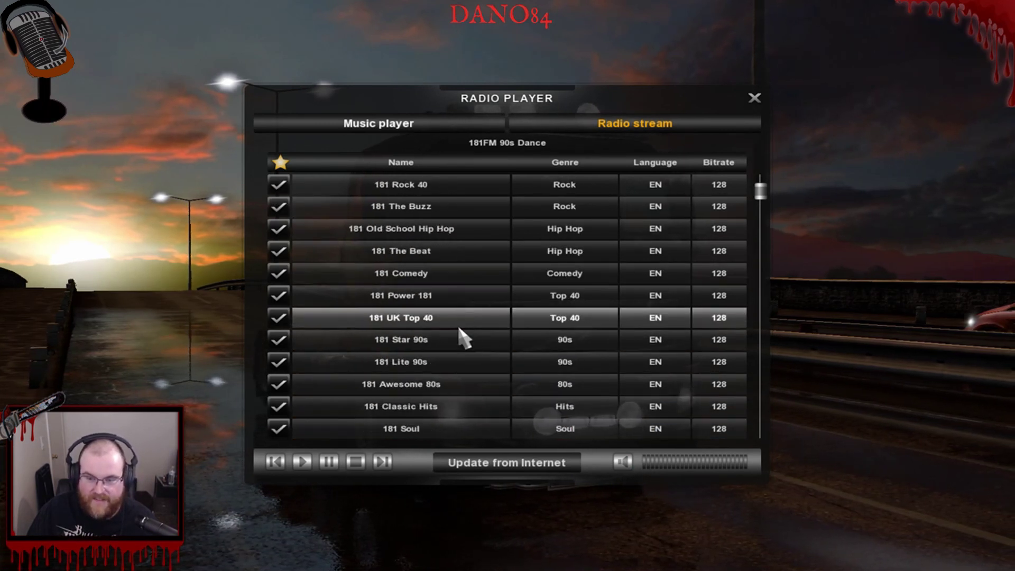
pyautogui.scroll(-1, 460, 296)
pyautogui.scroll(-1, 483, 306)
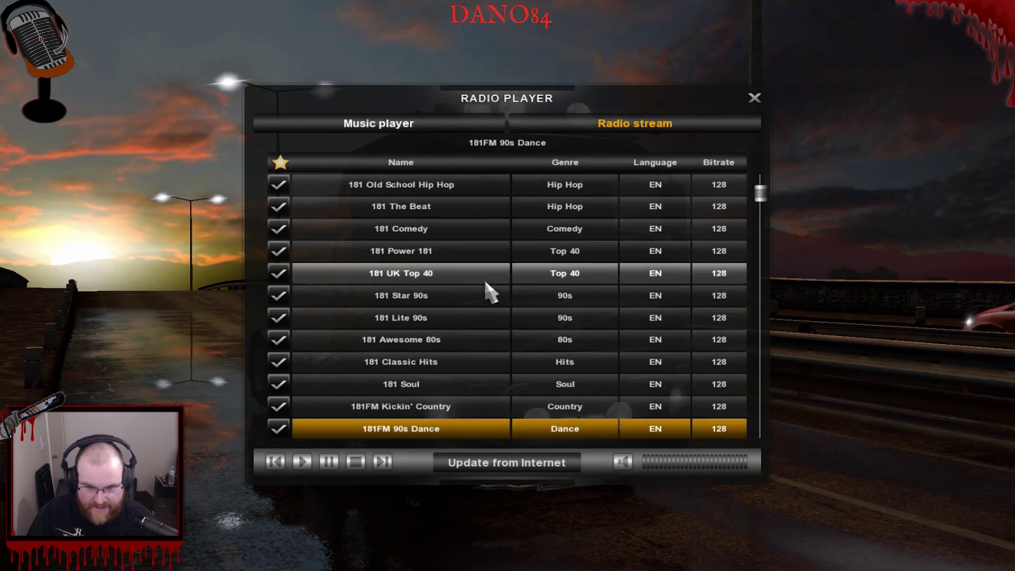
pyautogui.scroll(-1, 475, 312)
pyautogui.scroll(3, 449, 280)
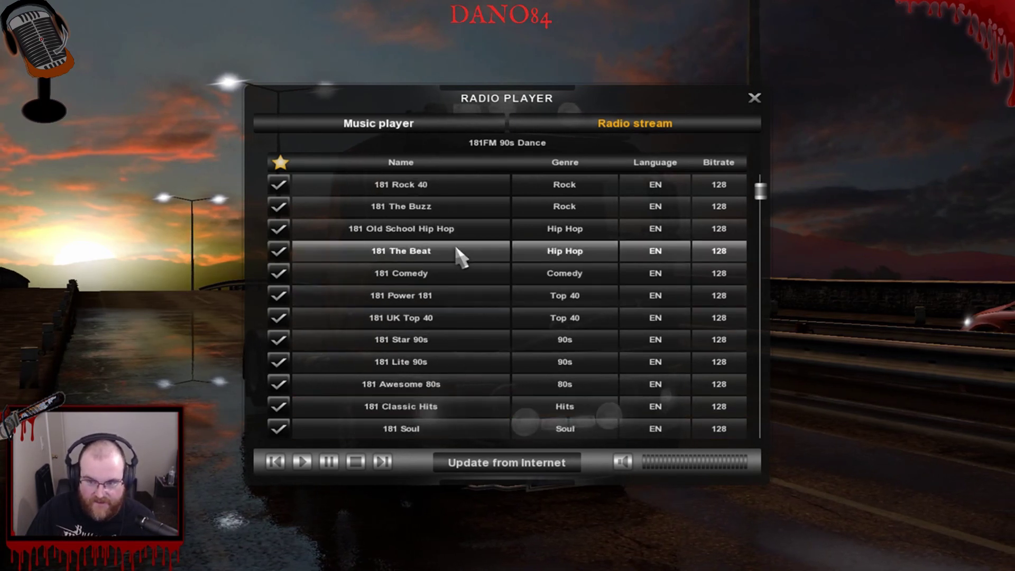
pyautogui.scroll(1, 470, 227)
pyautogui.scroll(-4, 460, 344)
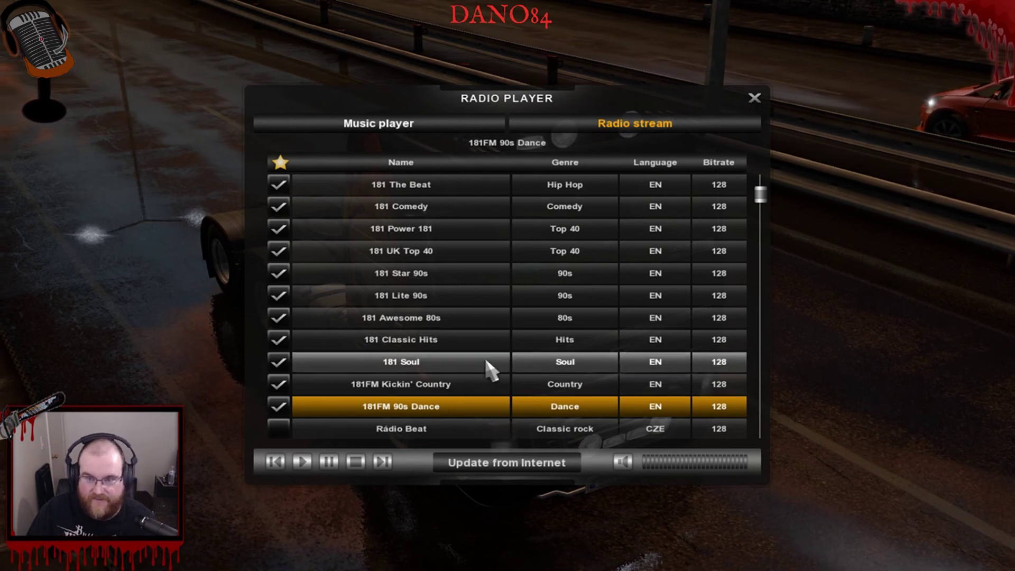
pyautogui.scroll(8, 489, 368)
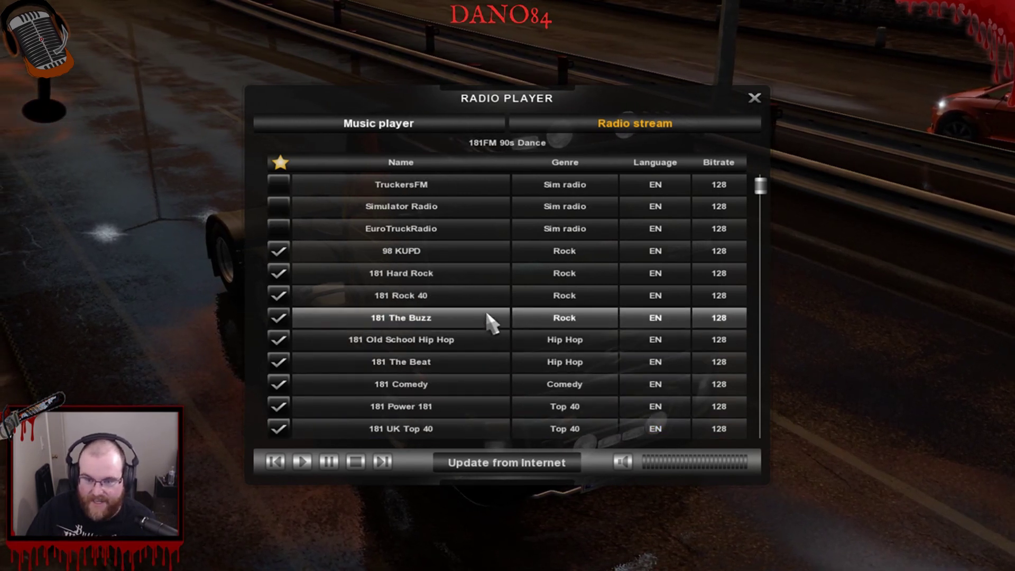
pyautogui.scroll(-1, 471, 349)
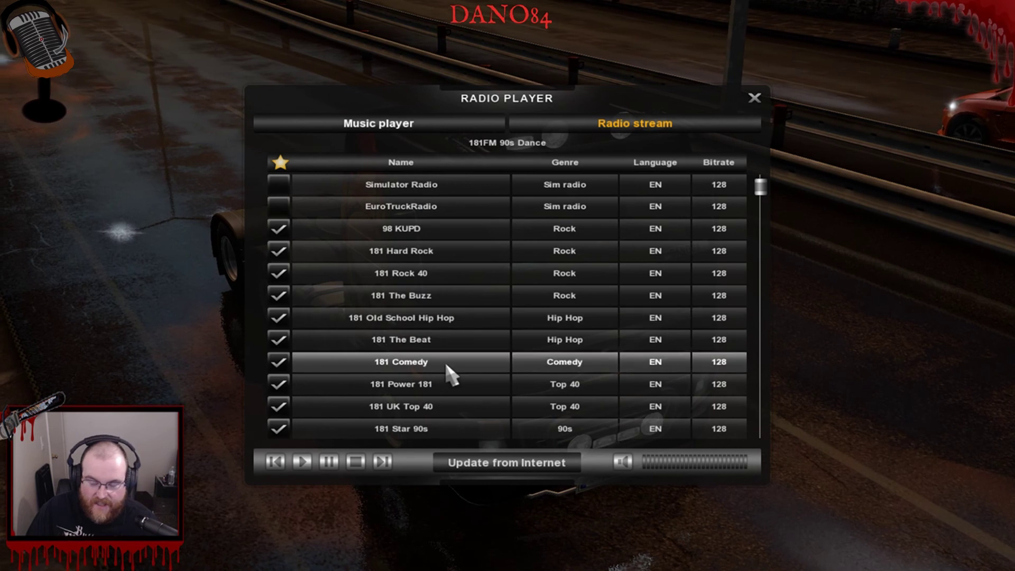
pyautogui.scroll(-4, 493, 339)
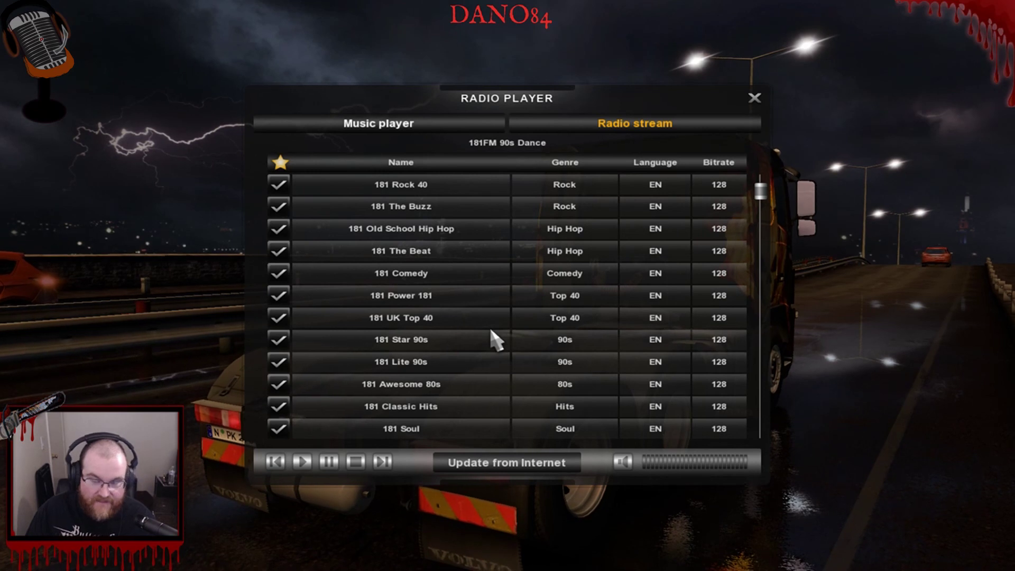
pyautogui.click(754, 99)
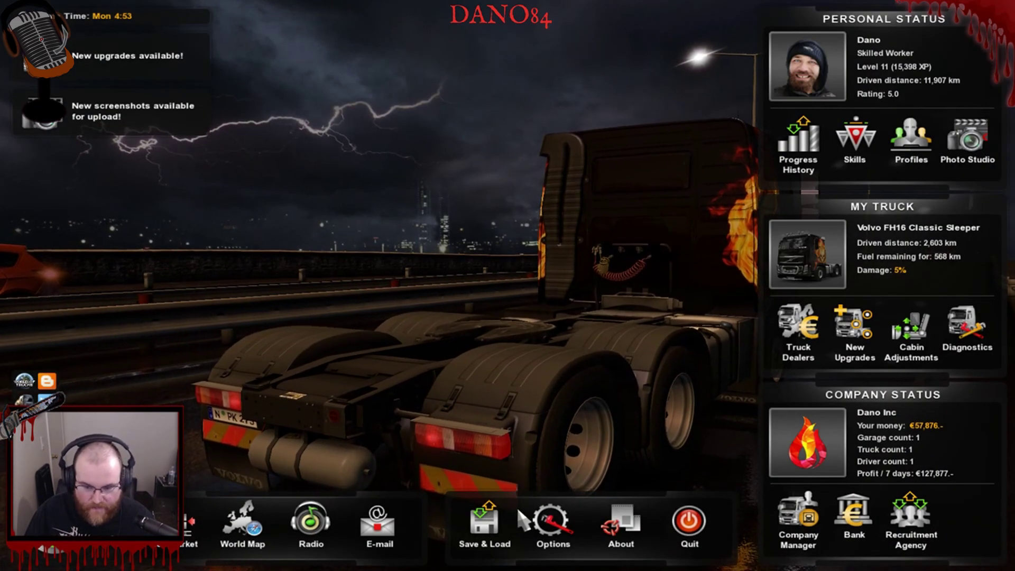
# Close the Gameplay settings and reopen the Options Overview listing Graphics, Audio, Gameplay and Keys & Buttons.
pyautogui.click(551, 520)
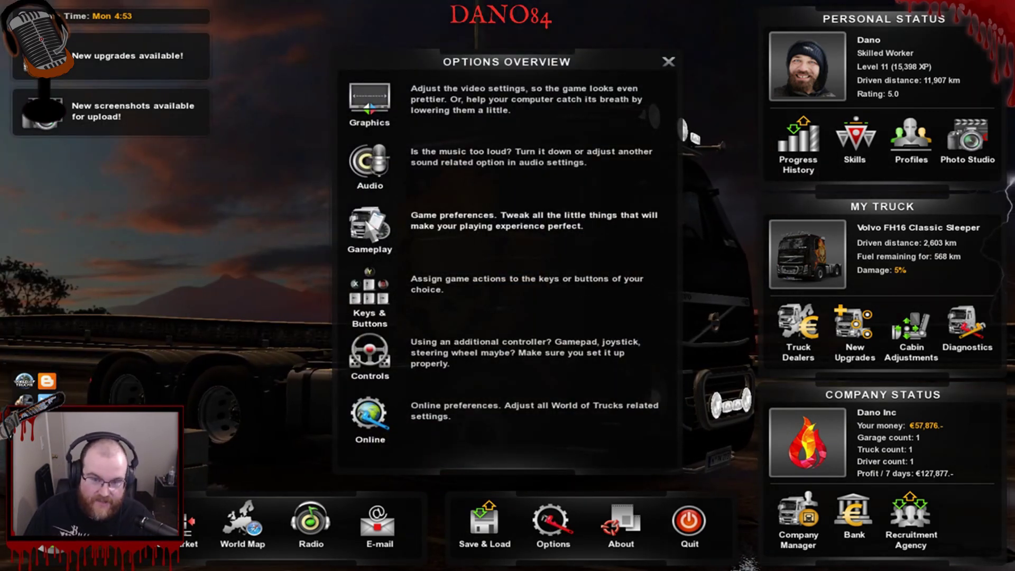
pyautogui.press('Escape')
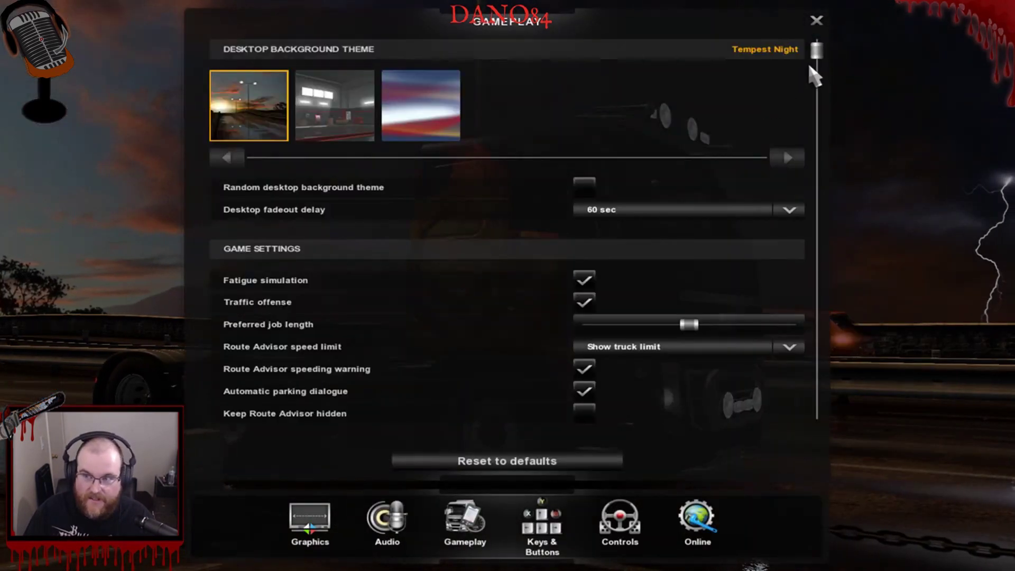
pyautogui.click(821, 21)
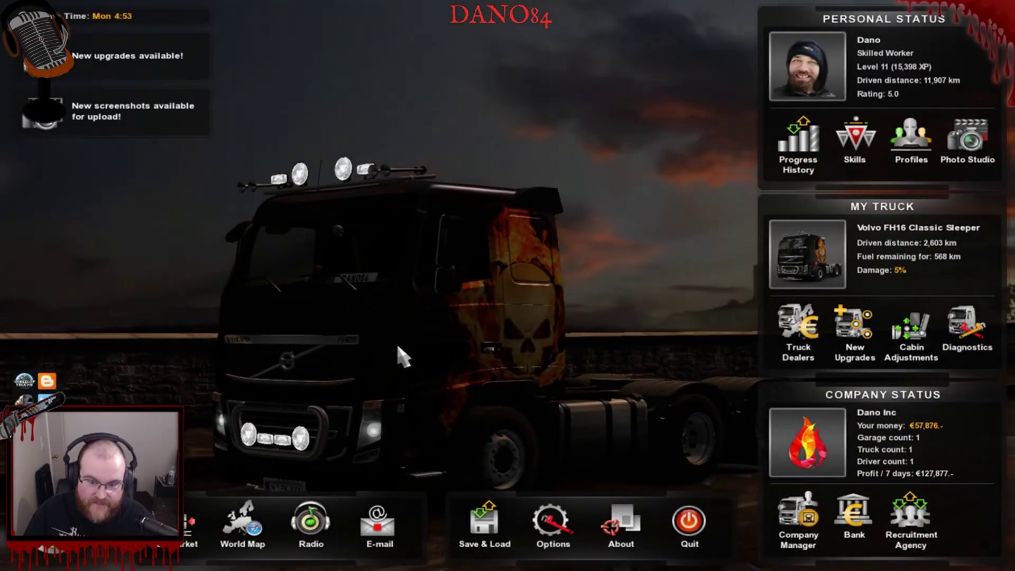
pyautogui.click(563, 524)
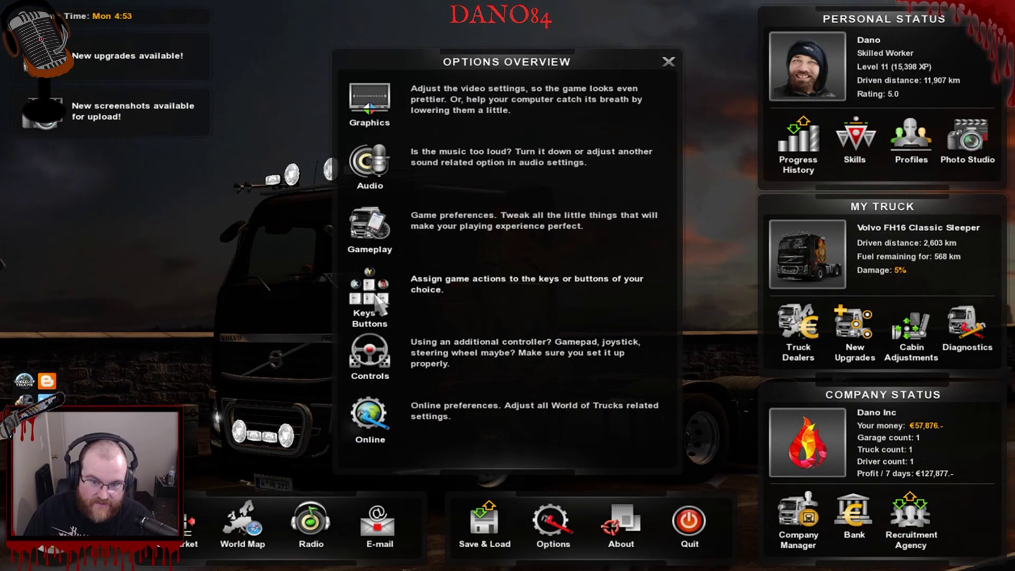
# Review the Audio Player bindings under OTHER in Keys & Buttons (volume on Num 8/Num 5), then close them.
pyautogui.click(373, 297)
pyautogui.scroll(-10, 503, 268)
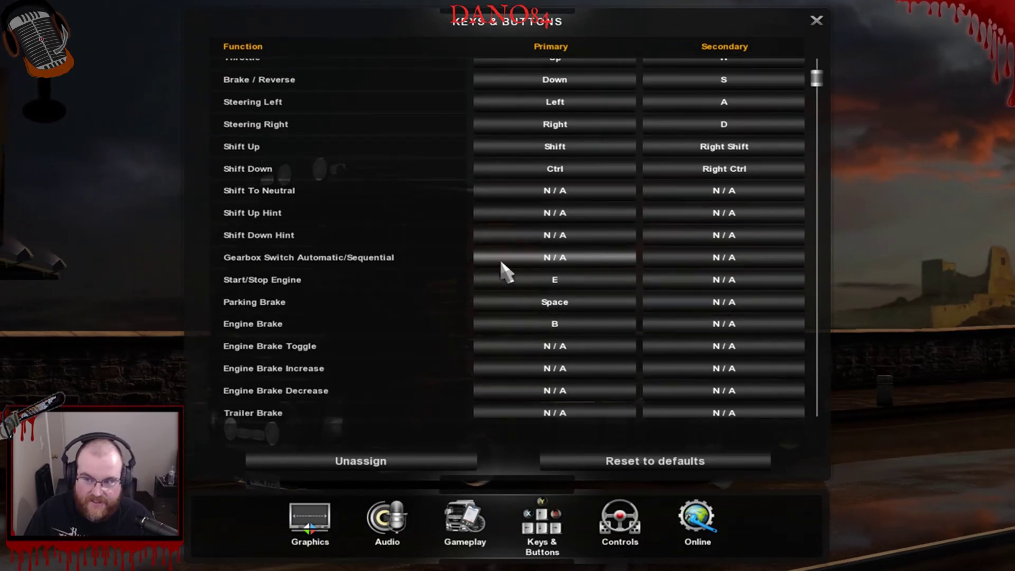
pyautogui.scroll(-15, 475, 273)
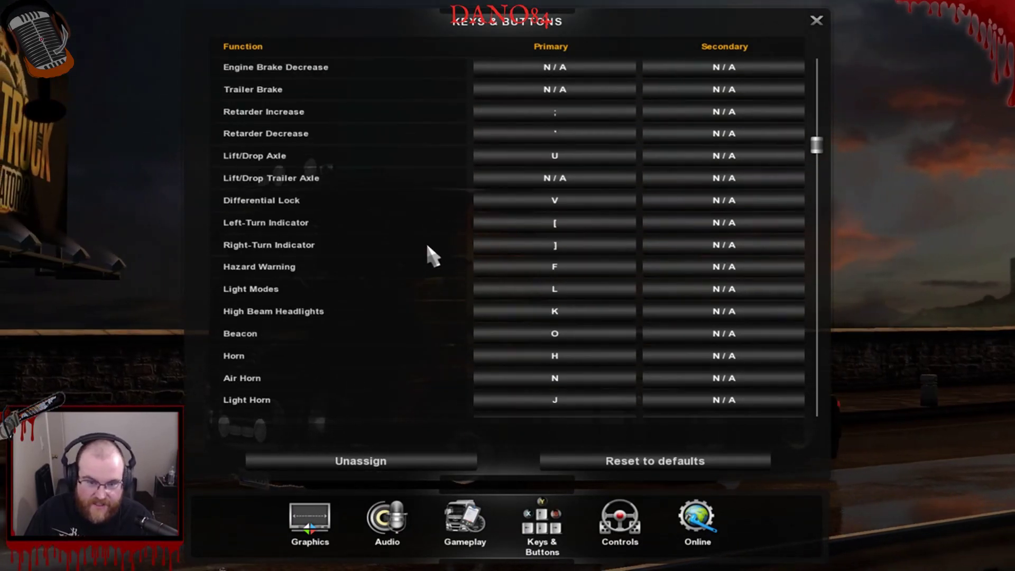
pyautogui.scroll(-5, 431, 260)
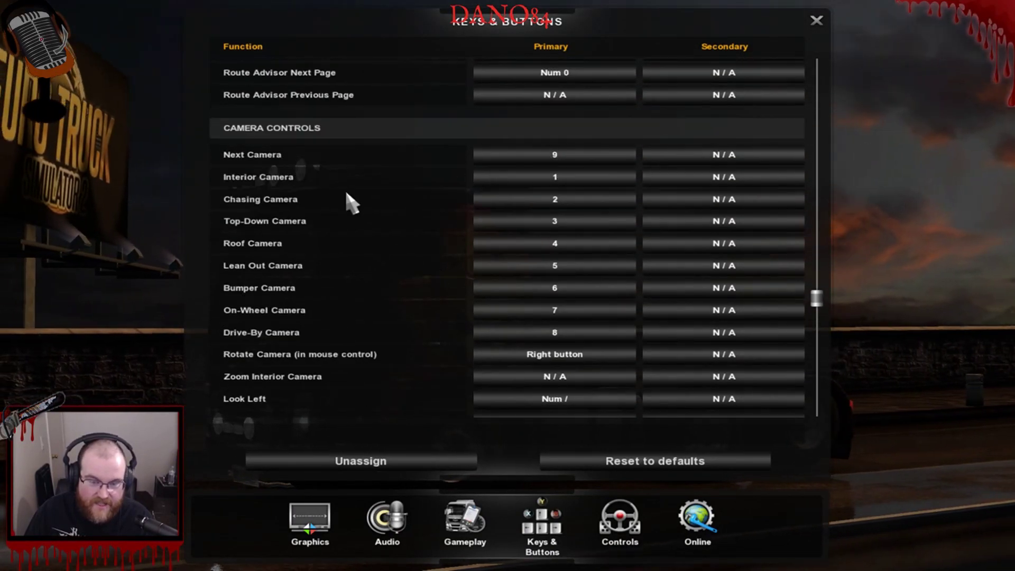
pyautogui.scroll(-8, 337, 292)
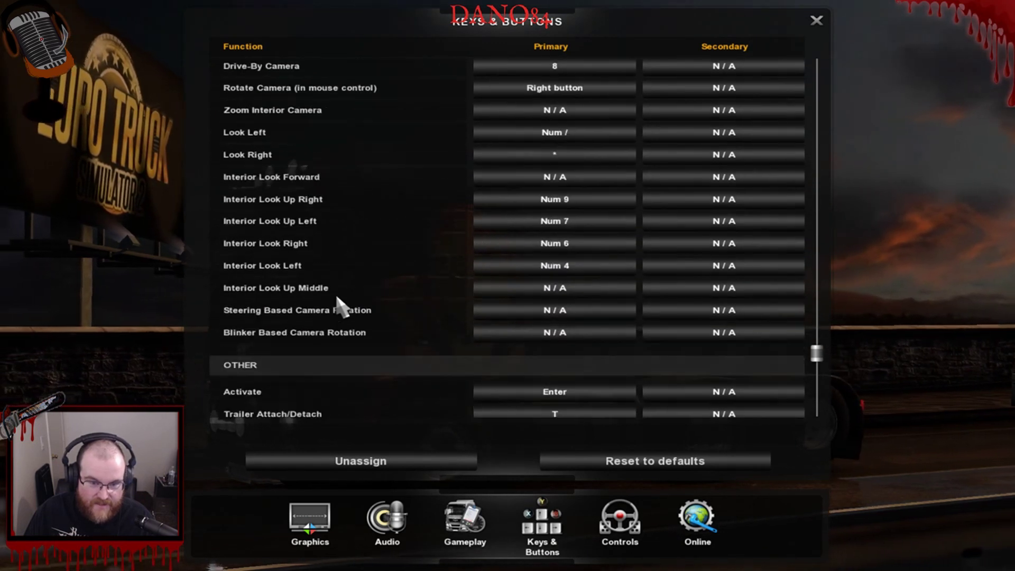
pyautogui.scroll(-4, 335, 314)
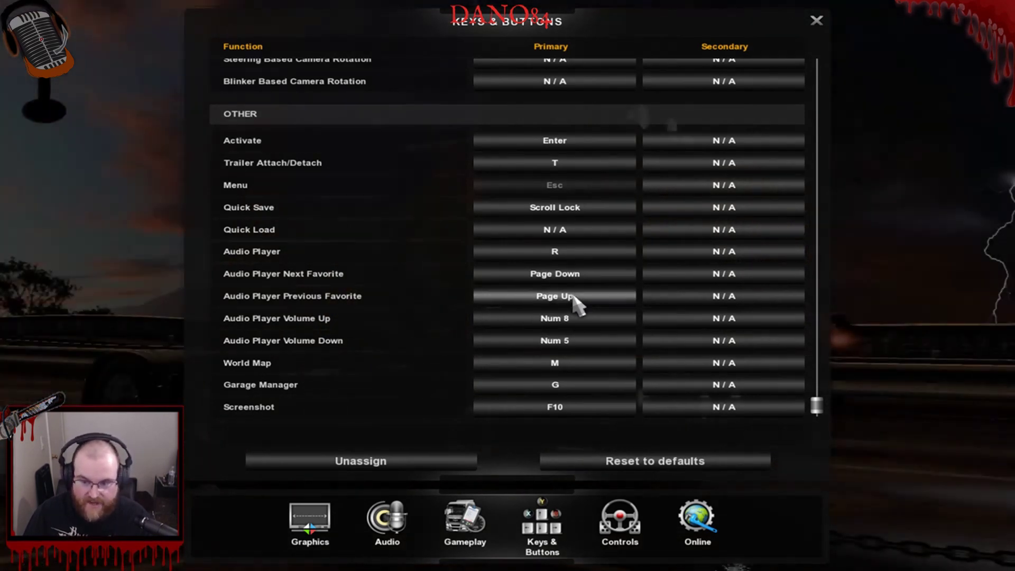
pyautogui.click(818, 25)
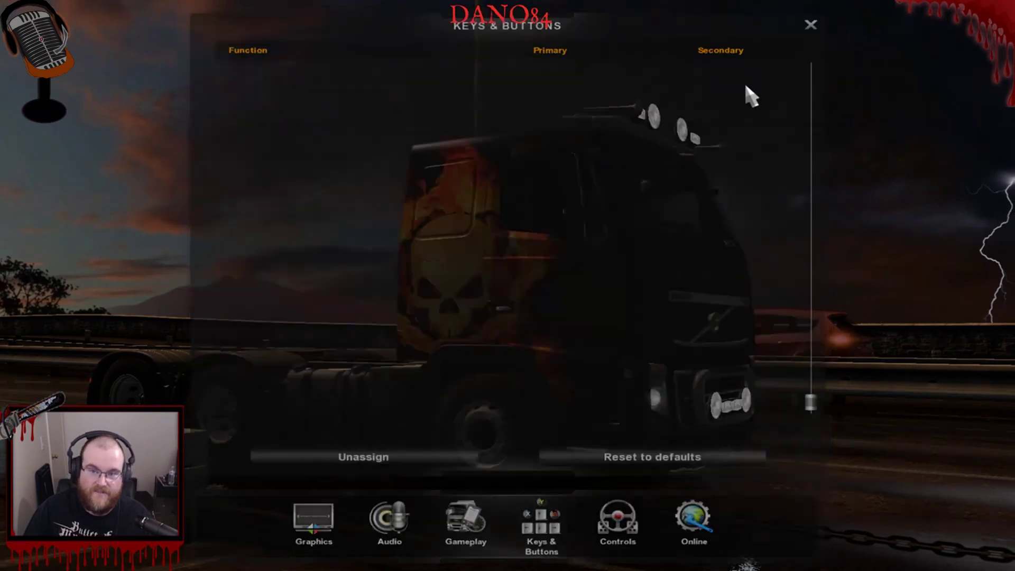